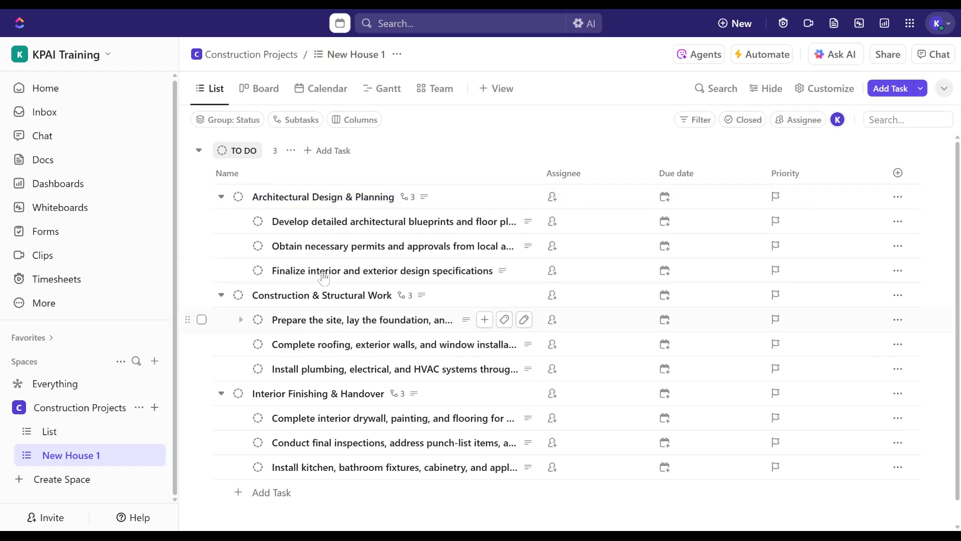
Create a list named "New House 2" in the Construction Projects space and open it.
{"action": "left_click", "coordinate": [154, 407]}
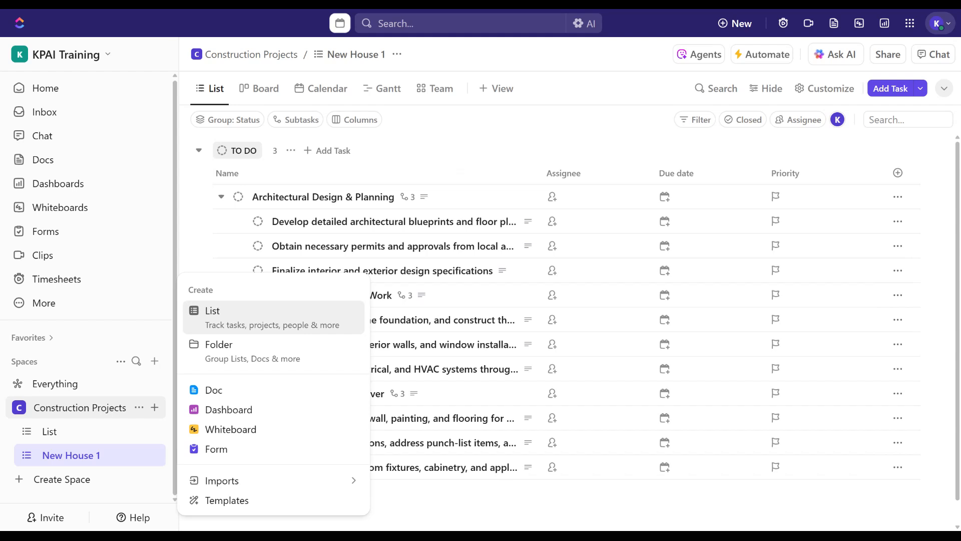
{"action": "left_click", "coordinate": [225, 318]}
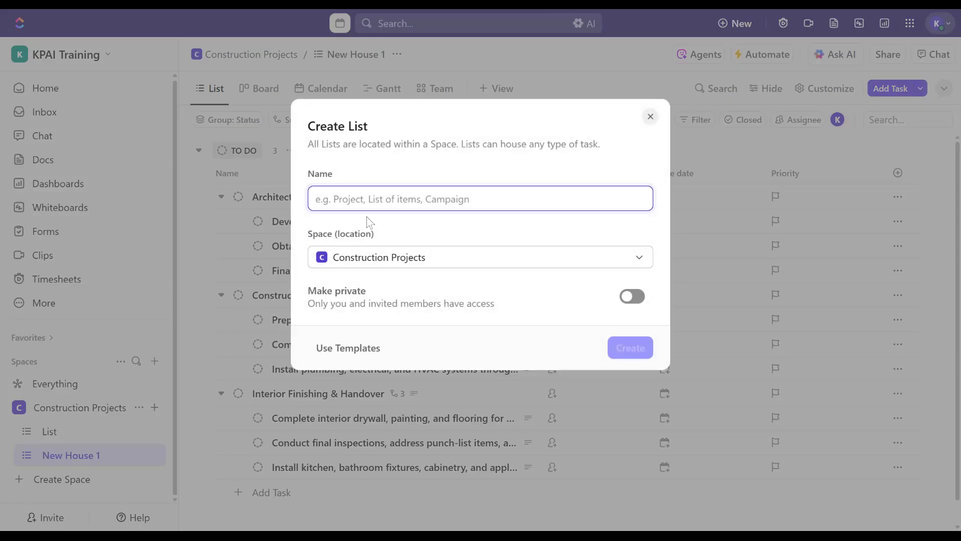
{"action": "type", "text": "New "}
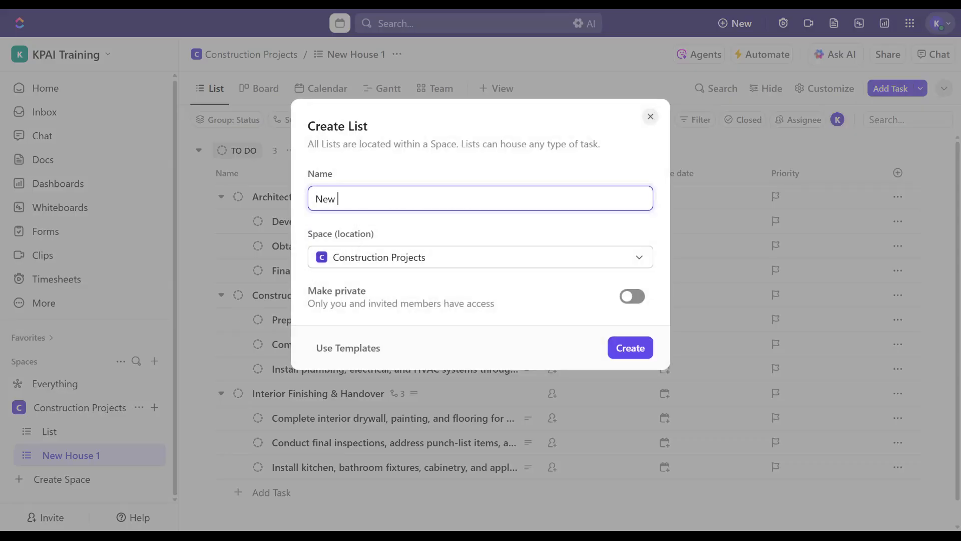
{"action": "type", "text": "House 2"}
{"action": "left_click", "coordinate": [628, 348]}
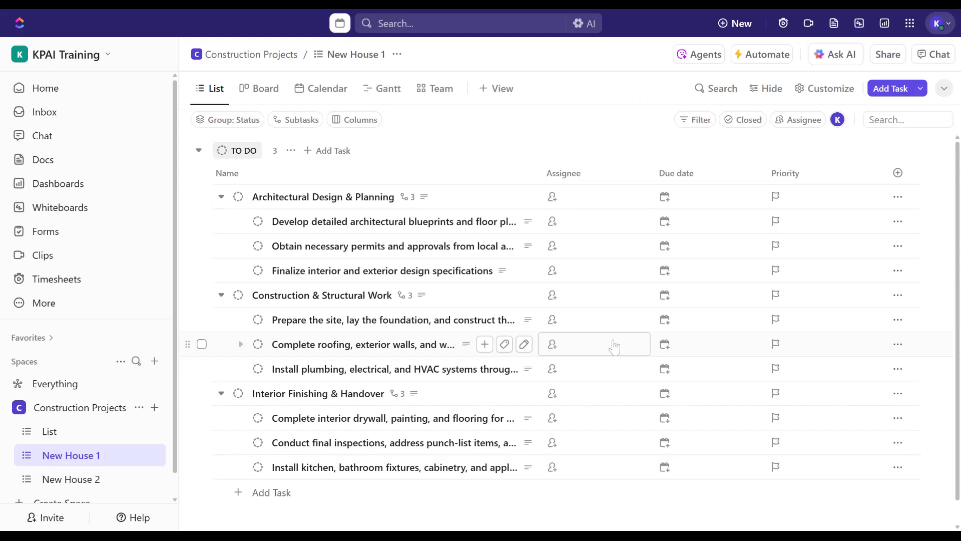
{"action": "left_click", "coordinate": [86, 480]}
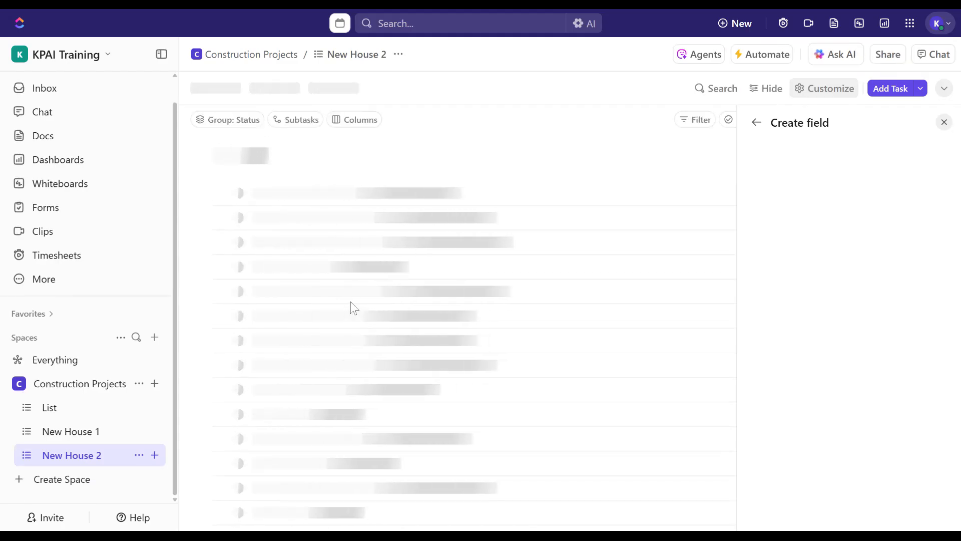
{"action": "left_click", "coordinate": [588, 29]}
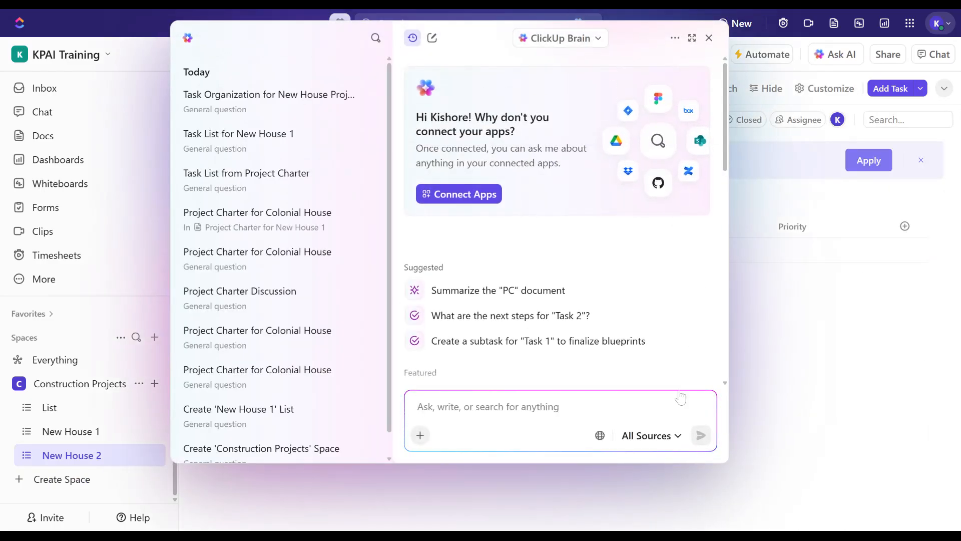
{"action": "left_click", "coordinate": [678, 437]}
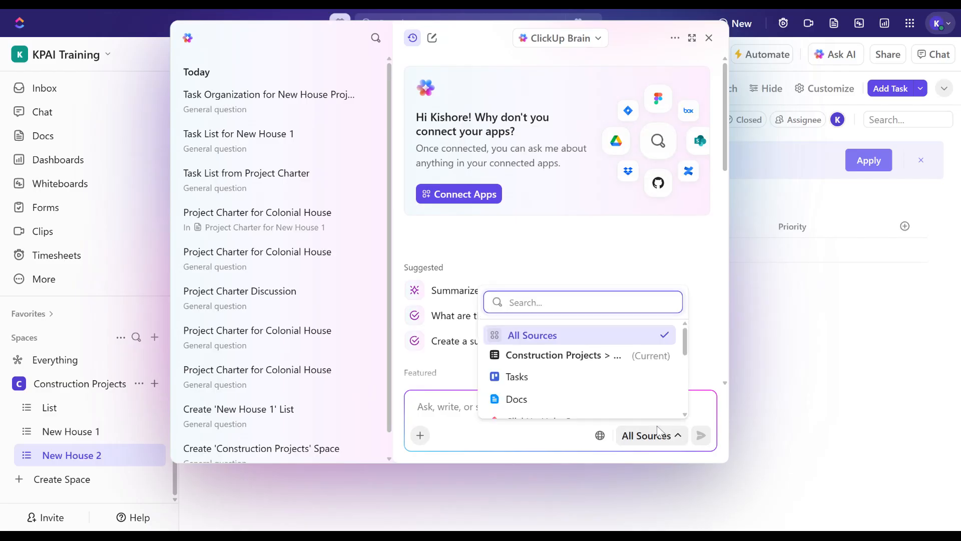
{"action": "left_click", "coordinate": [581, 355]}
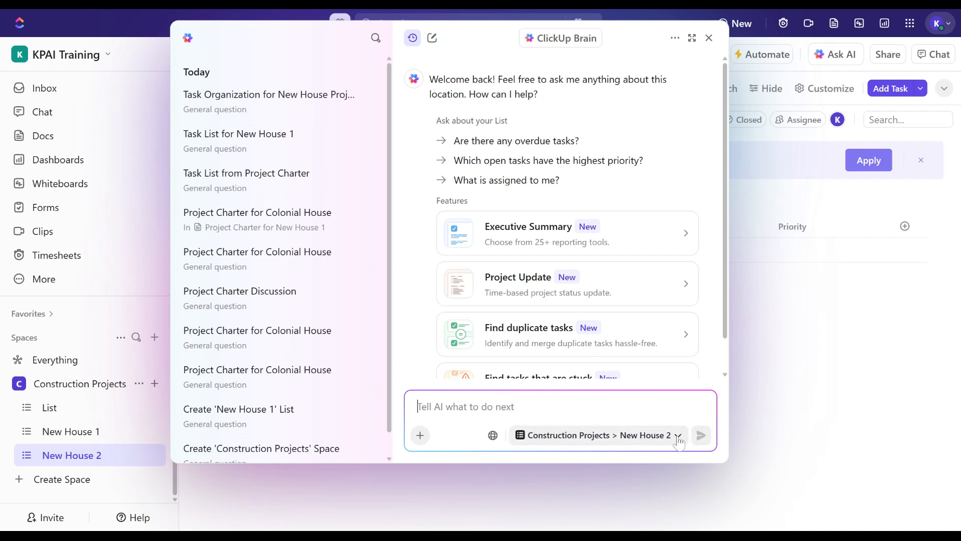
{"action": "left_click", "coordinate": [709, 38]}
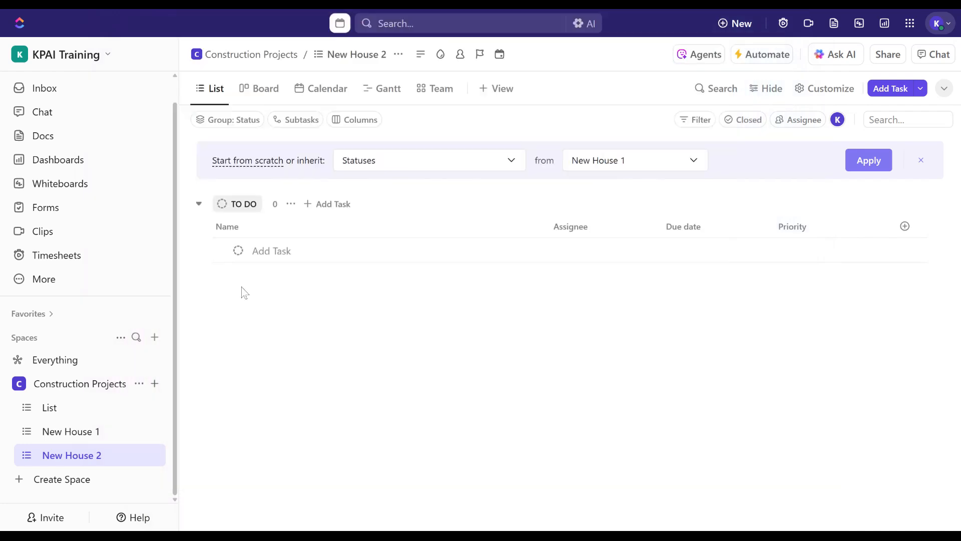
Open the Construction Projects space and start an AI chat with that space as its source.
{"action": "left_click", "coordinate": [60, 386]}
{"action": "left_click", "coordinate": [587, 26]}
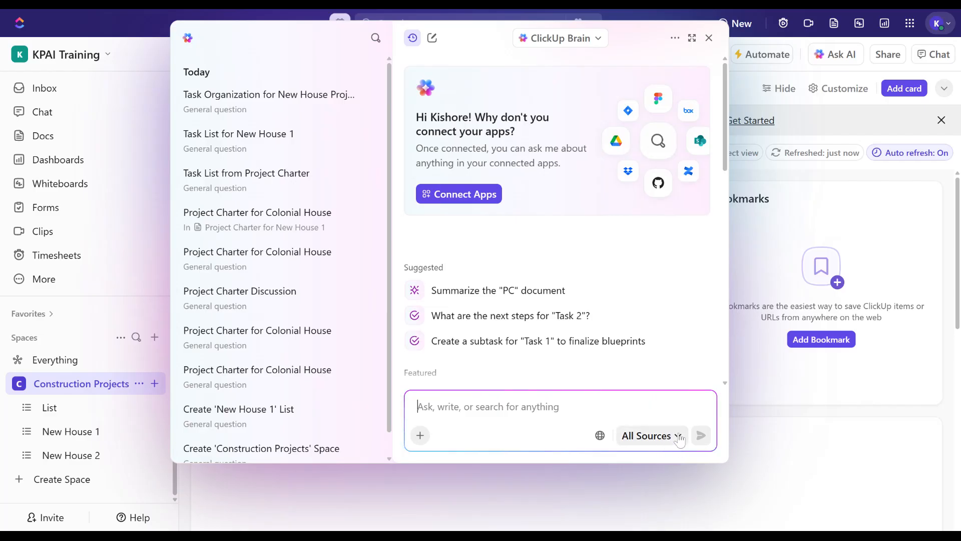
{"action": "left_click", "coordinate": [678, 437]}
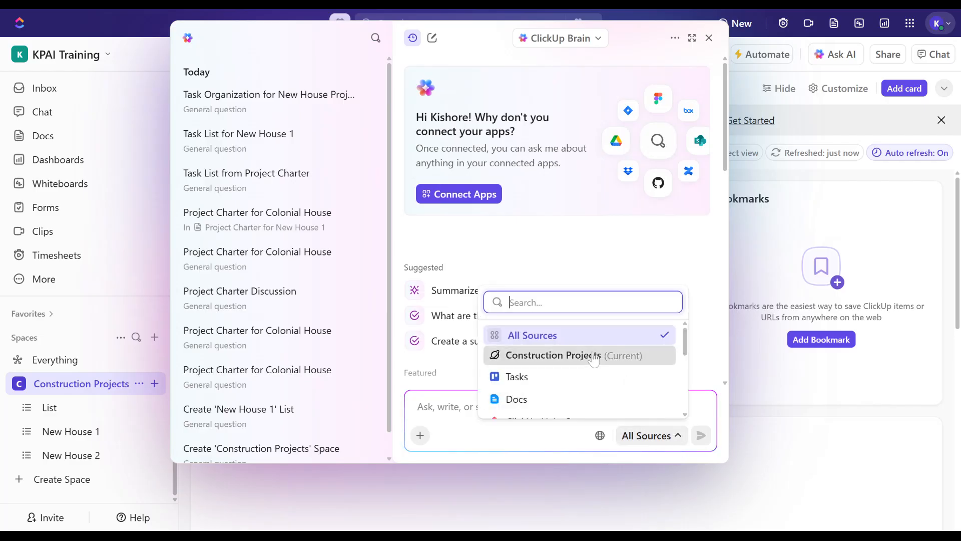
{"action": "left_click", "coordinate": [553, 355]}
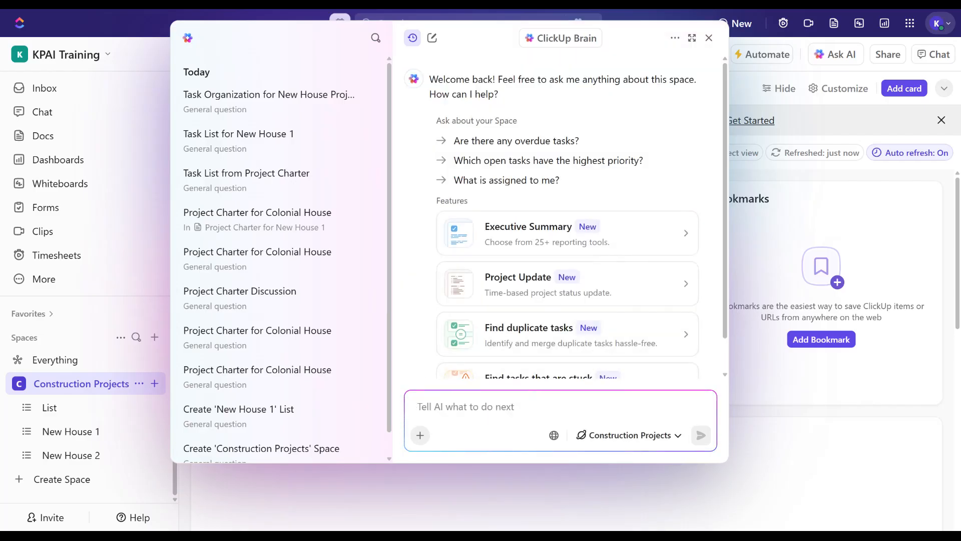
Prompt the AI to refer to 'Project Charter for New House 1' doc and use the sub-tasks within each major deliverable as tasks in 'New House 2' list.
{"action": "type", "text": "Refer to "}
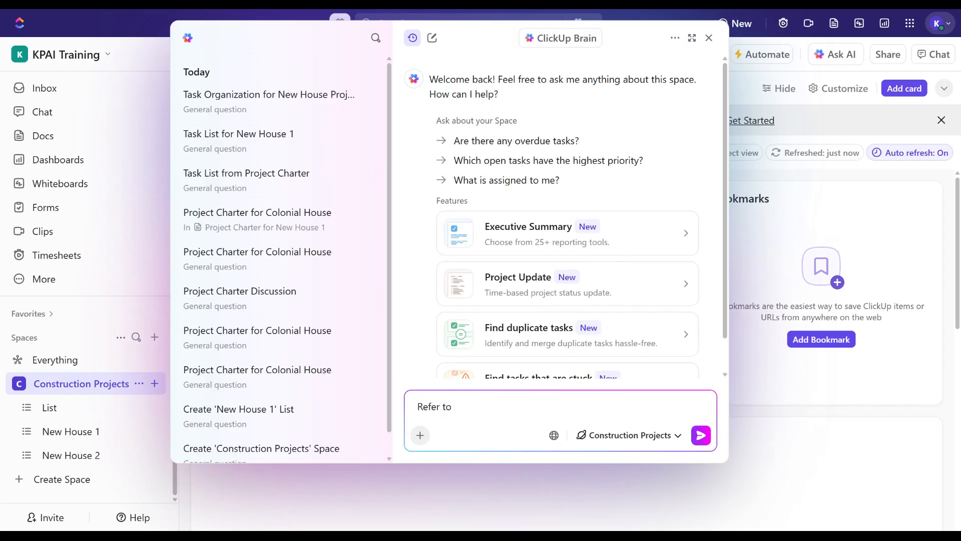
{"action": "type", "text": "'Project Ch"}
{"action": "type", "text": "arter for New House 1' doc. "}
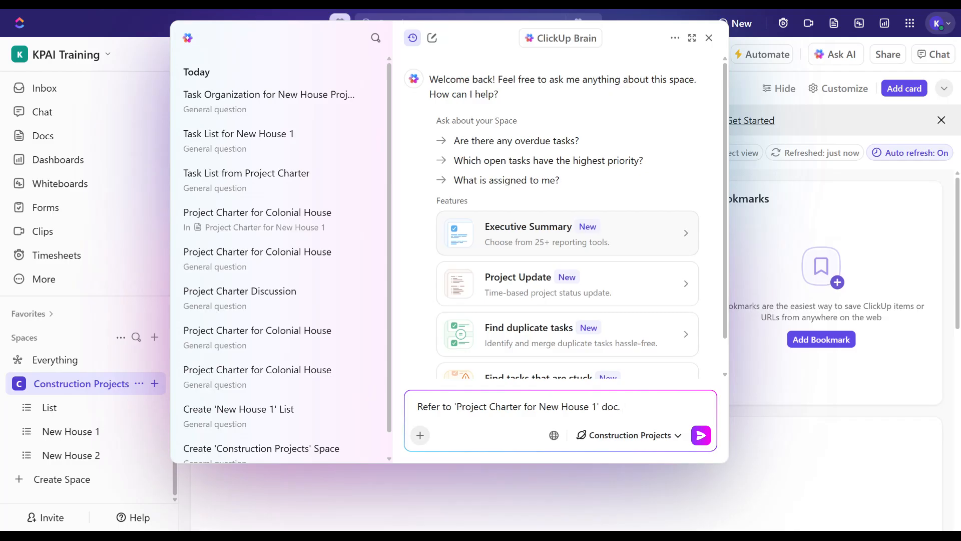
{"action": "type", "text": "Create"}
{"action": "key", "text": "BackSpace"}
{"action": "key", "text": "BackSpace"}
{"action": "type", "text": "Use the"}
{"action": "type", "text": " sub"}
{"action": "type", "text": "-st"}
{"action": "type", "text": "as"}
{"action": "type", "text": "lks"}
{"action": "key", "text": "BackSpace"}
{"action": "key", "text": "BackSpace"}
{"action": "key", "text": "BackSpace"}
{"action": "type", "text": "ks with"}
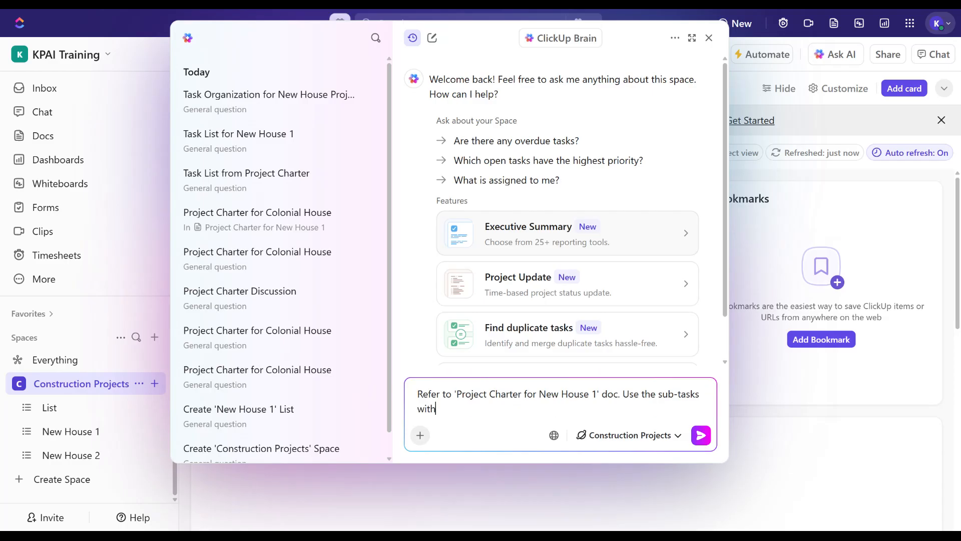
{"action": "type", "text": "in each major deliverable as"}
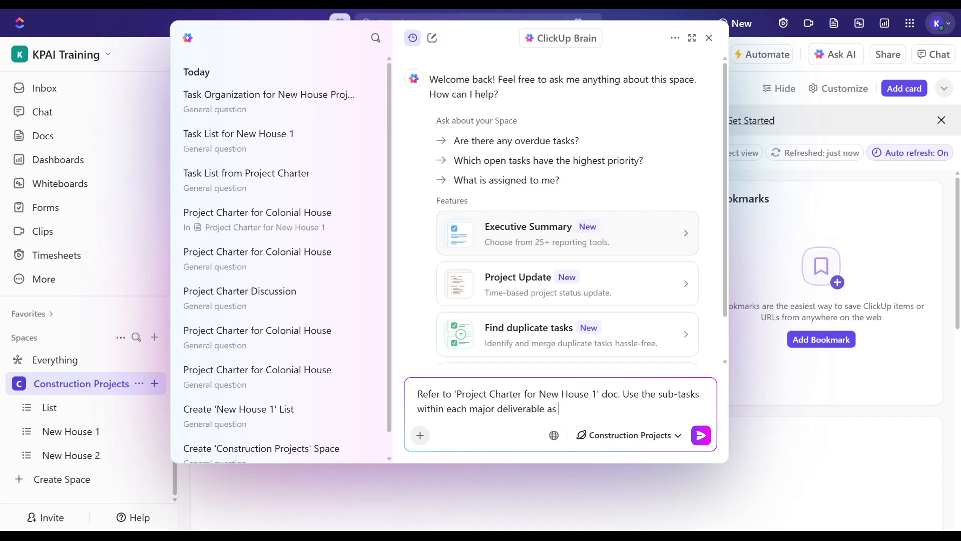
{"action": "type", "text": " tasks in 'New House 2' list."}
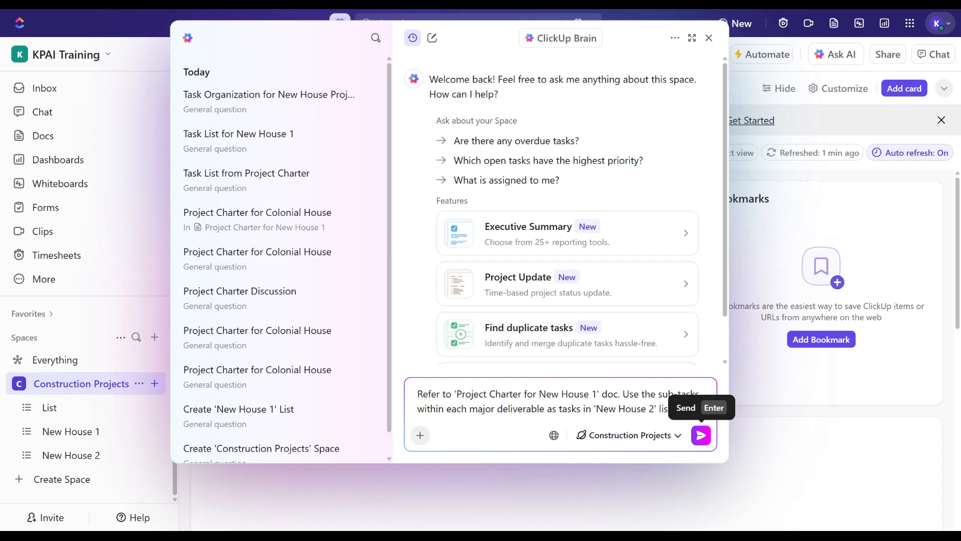
{"action": "left_click", "coordinate": [701, 435]}
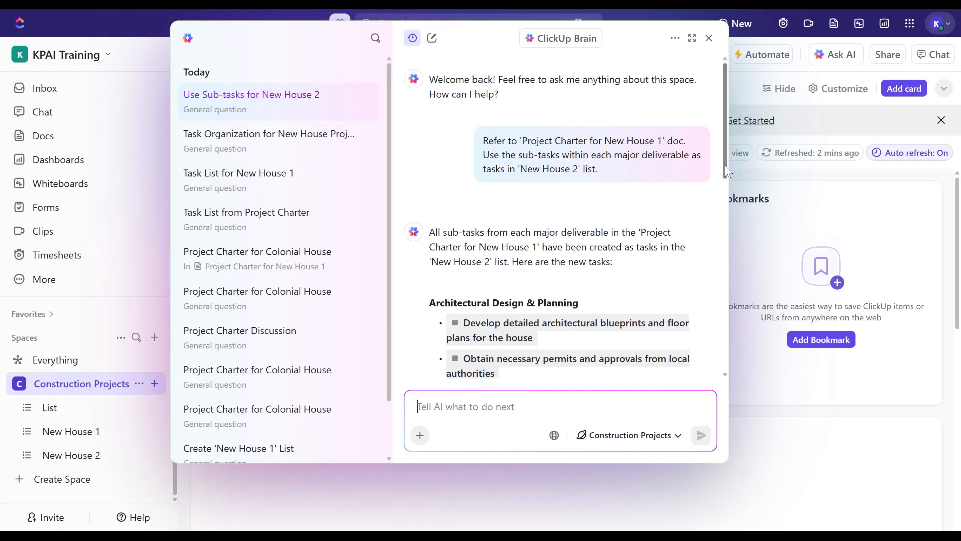
Read through the AI's reply, close the chat and open the New House 2 list to check its tasks.
{"action": "mouse_move", "coordinate": [726, 172]}
{"action": "left_mouse_down"}
{"action": "mouse_move", "coordinate": [724, 304]}
{"action": "mouse_move", "coordinate": [719, 180]}
{"action": "left_mouse_up"}
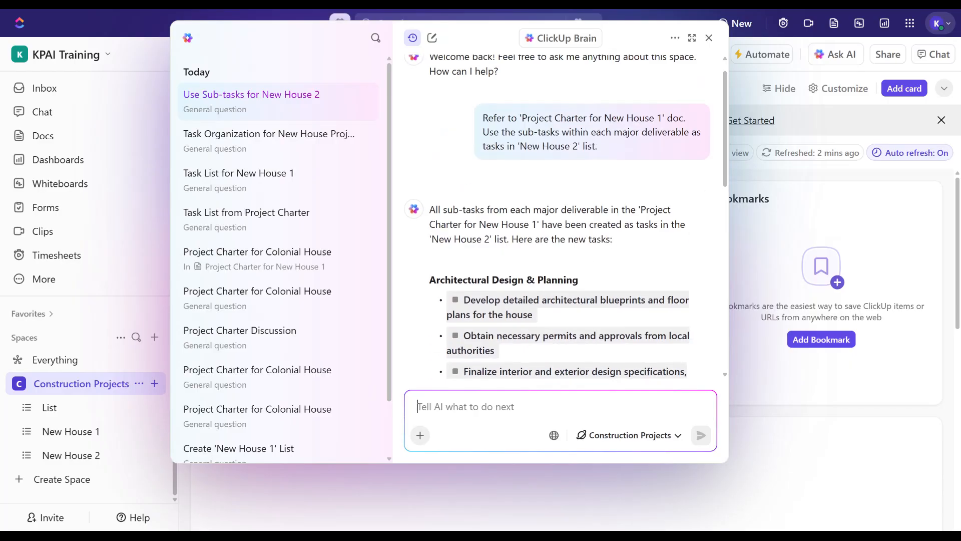
{"action": "left_click", "coordinate": [711, 41]}
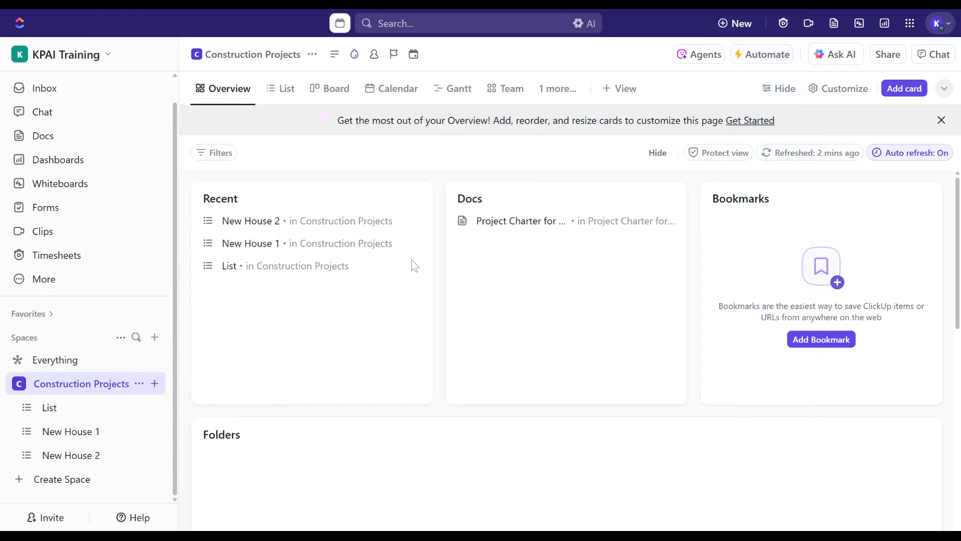
{"action": "left_click", "coordinate": [93, 455]}
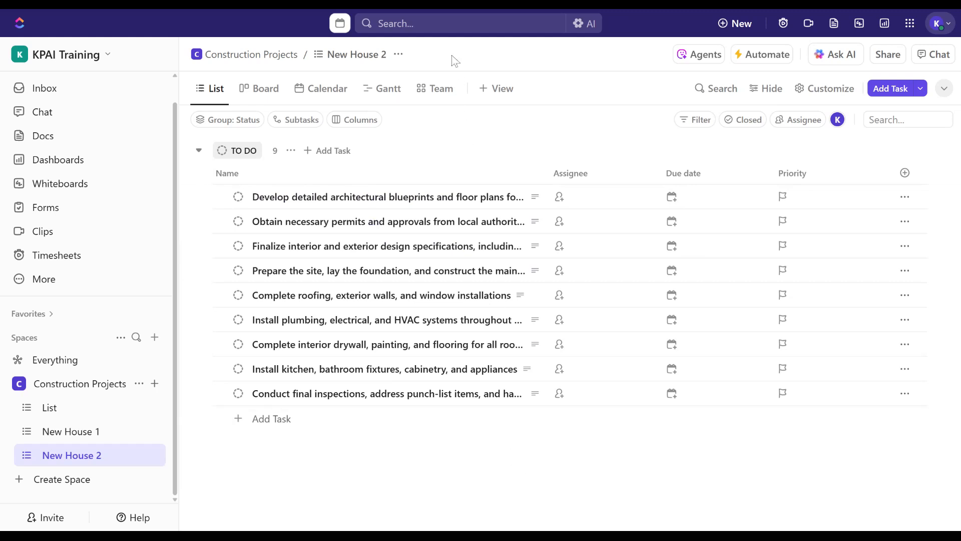
Start a new AI chat with the New House 2 list as its source.
{"action": "left_click", "coordinate": [585, 24]}
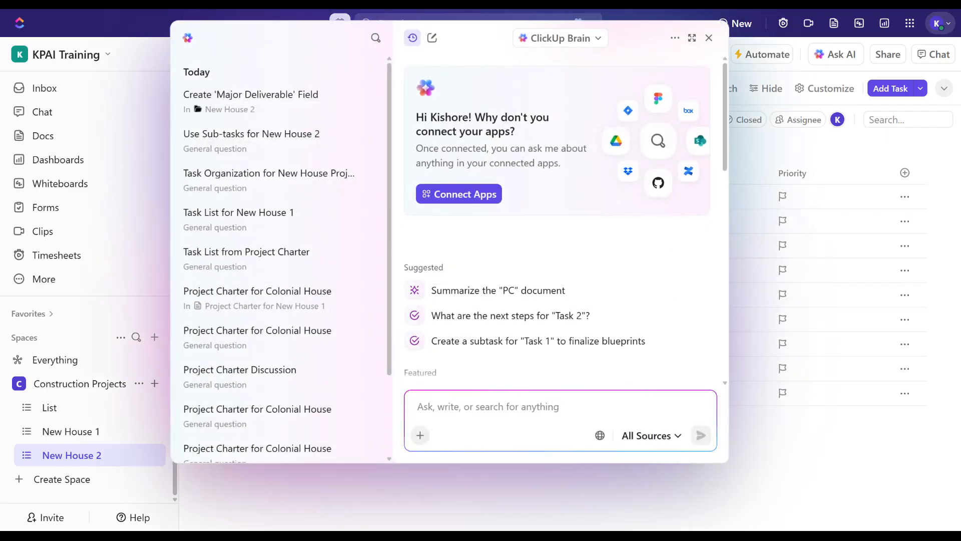
{"action": "type", "text": "Creat"}
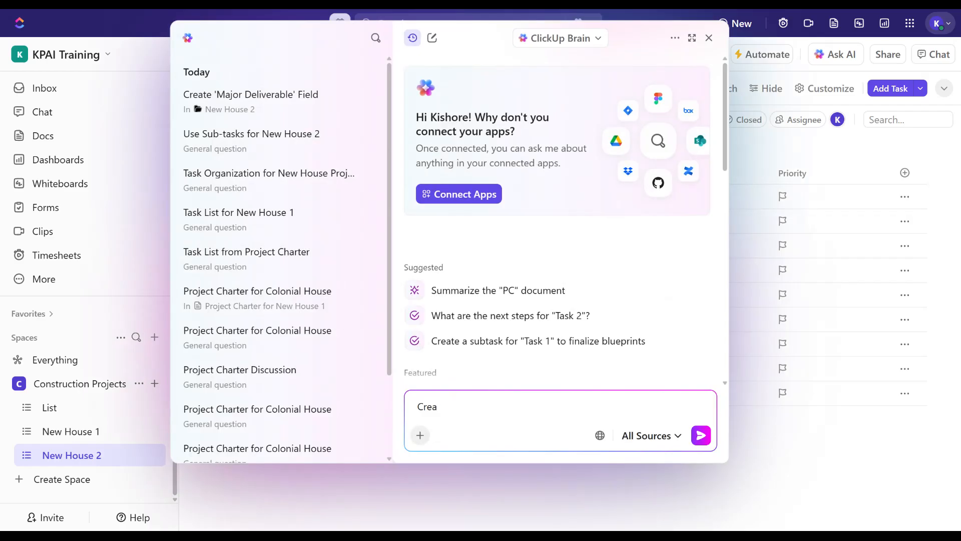
{"action": "key", "text": "BackSpace"}
{"action": "key", "text": "BackSpace"}
{"action": "key", "text": "BackSpace"}
{"action": "key", "text": "BackSpace"}
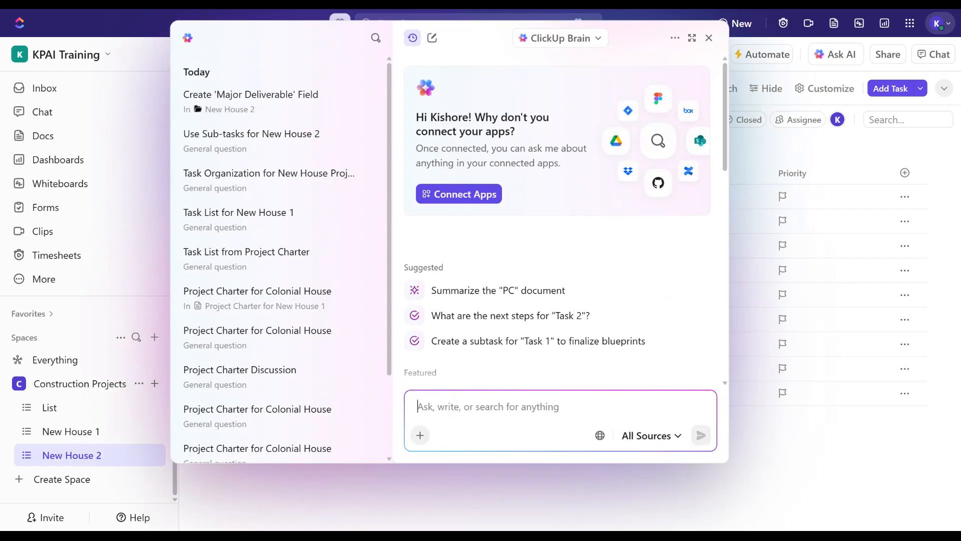
{"action": "left_click", "coordinate": [677, 436]}
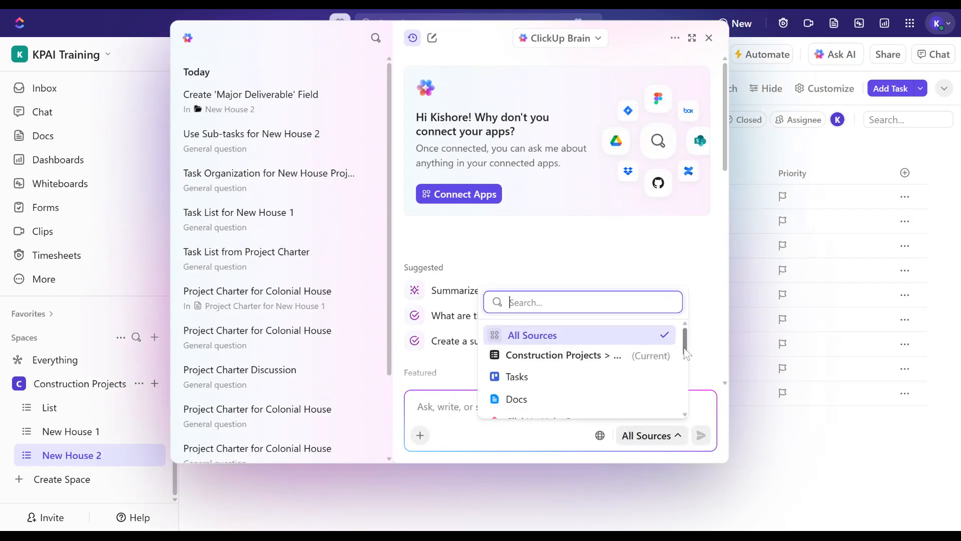
{"action": "scroll", "coordinate": [661, 368], "scroll_direction": "down", "scroll_amount": 2}
{"action": "scroll", "coordinate": [685, 356], "scroll_direction": "up", "scroll_amount": 1}
{"action": "left_click", "coordinate": [609, 351]}
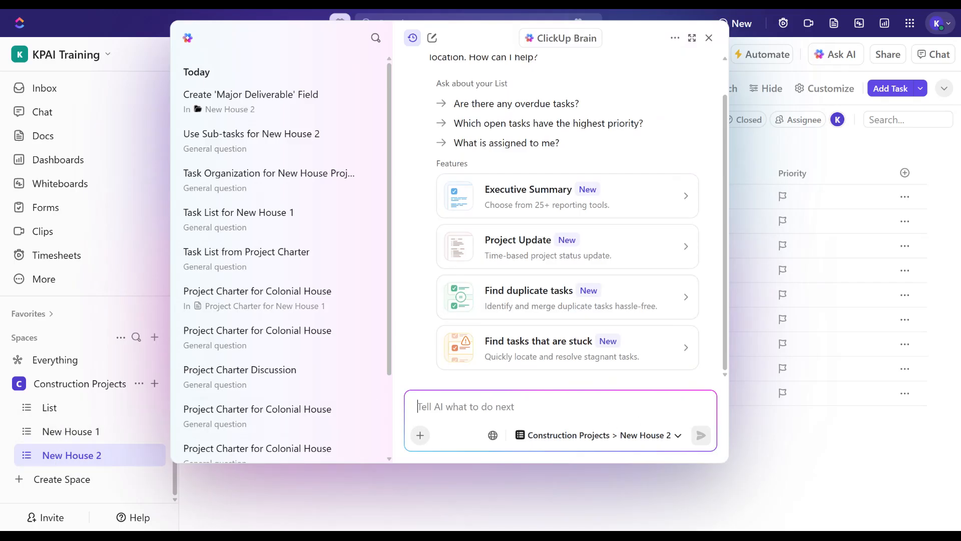
Begin the prompt with "Create a custom field called 'Major Deliverable' with 3 drop-down options".
{"action": "type", "text": "Create"}
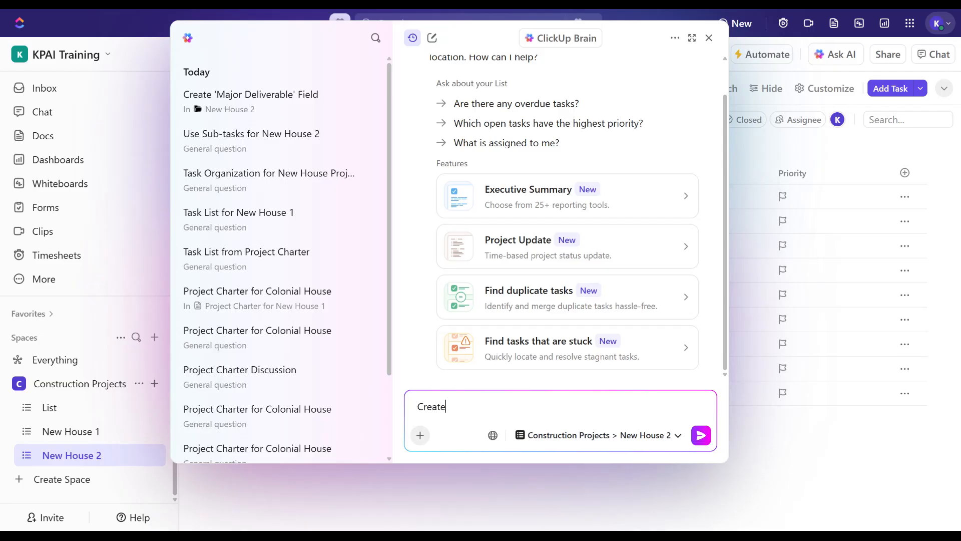
{"action": "type", "text": " a custome"}
{"action": "key", "text": "BackSpace"}
{"action": "key", "text": "BackSpace"}
{"action": "type", "text": "field called 'Major "}
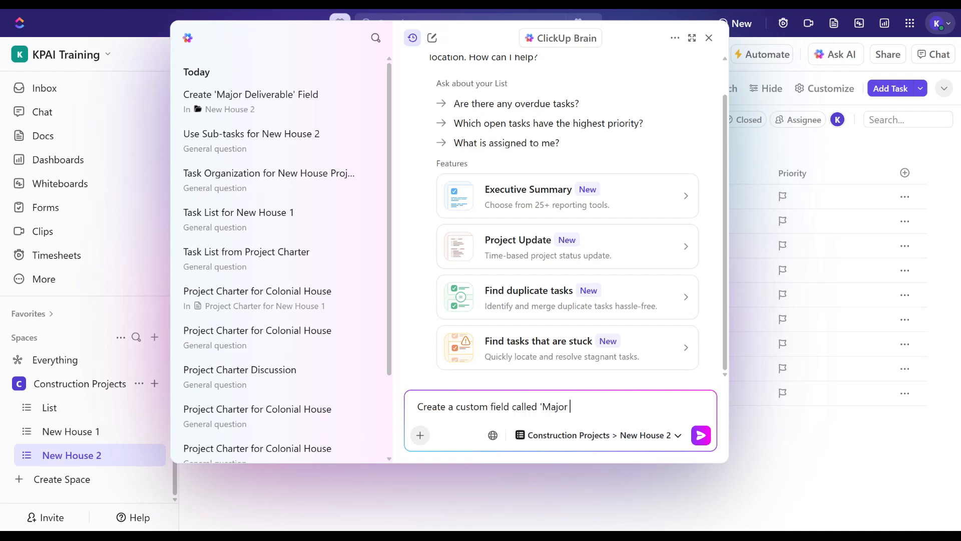
{"action": "type", "text": "Deliverable"}
{"action": "type", "text": "' with 3 drop-down"}
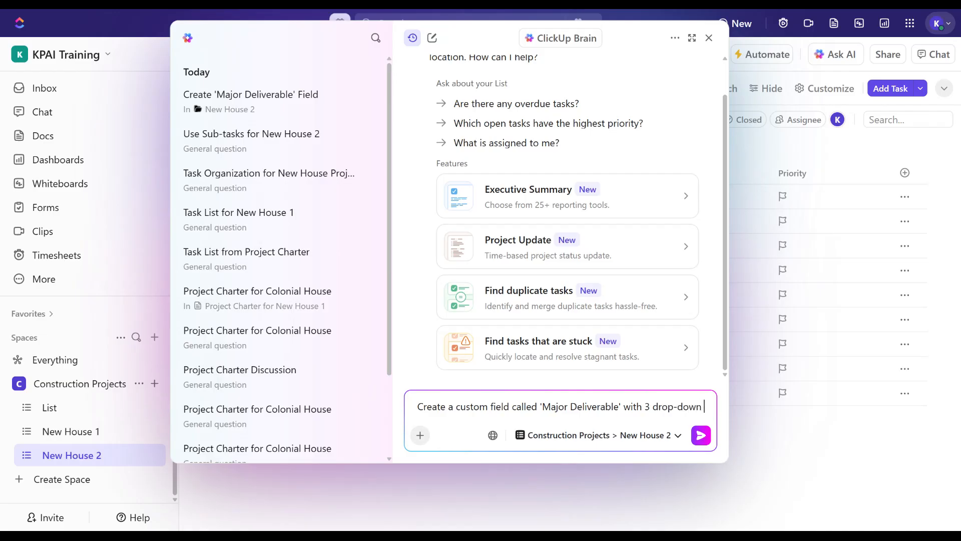
{"action": "type", "text": " options"}
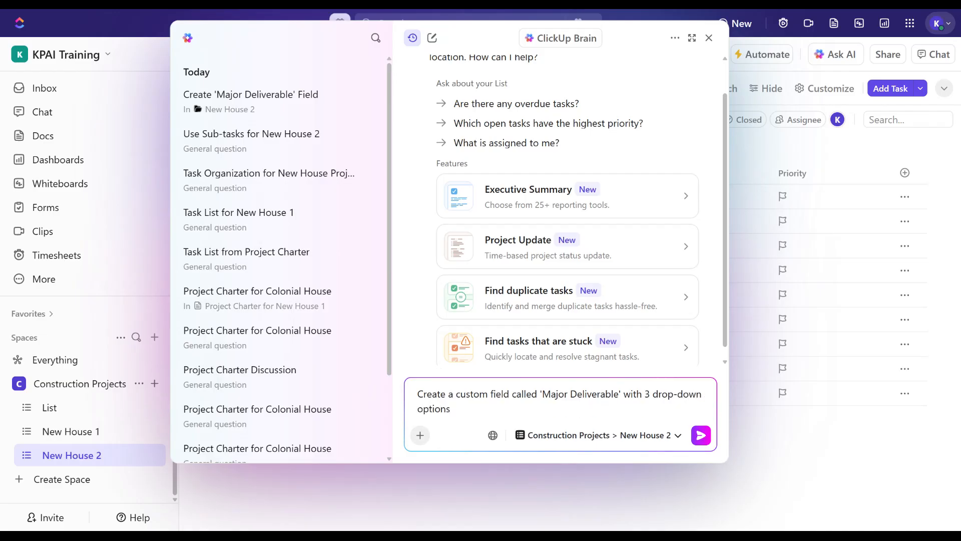
Complete the prompt with "which are the 3 major deliverables in 'Project Charter for New House 1'." and send it.
{"action": "type", "text": ". Ea"}
{"action": "key", "text": "BackSpace"}
{"action": "key", "text": "BackSpace"}
{"action": "type", "text": "Th"}
{"action": "key", "text": "BackSpace"}
{"action": "key", "text": "BackSpace"}
{"action": "key", "text": "BackSpace"}
{"action": "type", "text": "which are the 3 major delieb"}
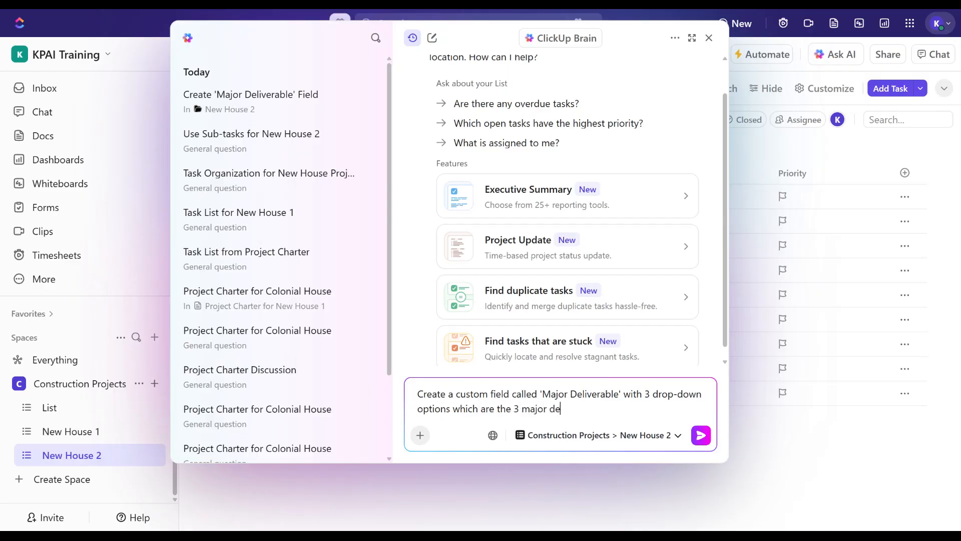
{"action": "key", "text": "BackSpace"}
{"action": "key", "text": "BackSpace"}
{"action": "type", "text": "vera"}
{"action": "type", "text": "v"}
{"action": "type", "text": "bles in 'Project Charter for New House 1'."}
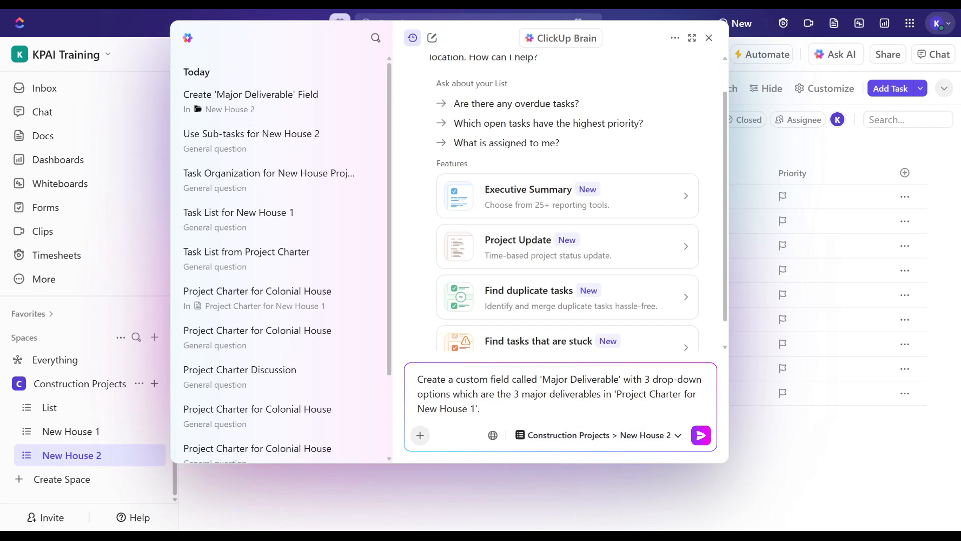
{"action": "left_click", "coordinate": [701, 435]}
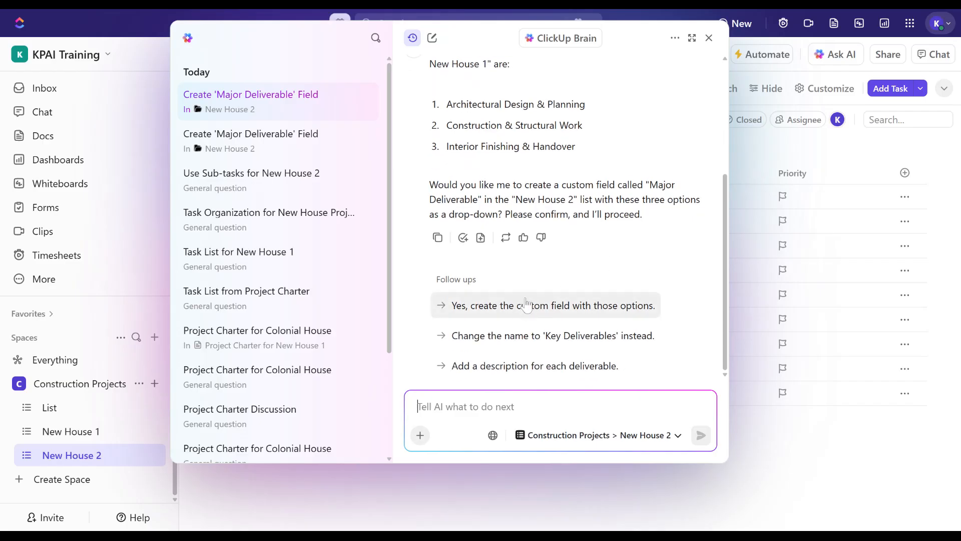
Answer the AI with the follow-up "Yes, create the custom field with those options." and read through its reply.
{"action": "left_click", "coordinate": [506, 310]}
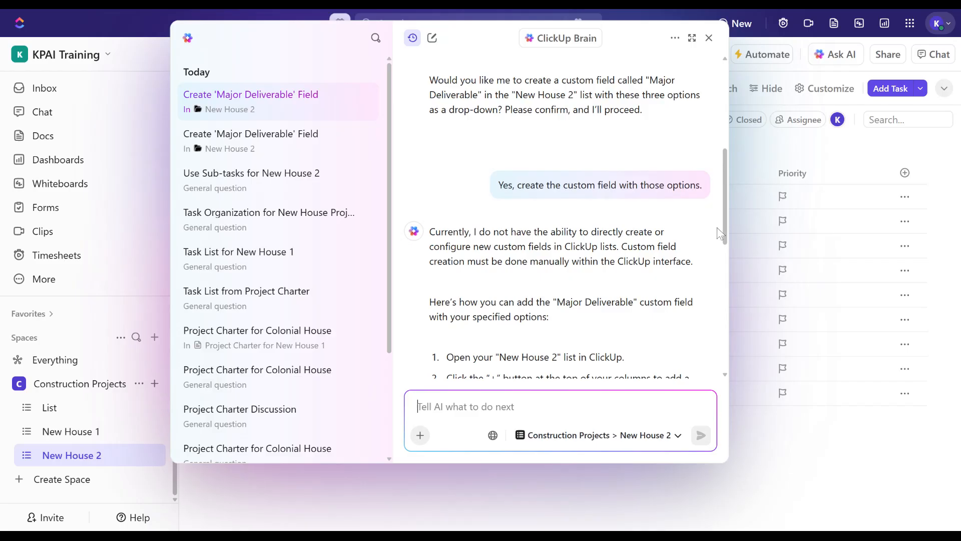
{"action": "left_click_drag", "start_coordinate": [724, 227], "coordinate": [725, 291]}
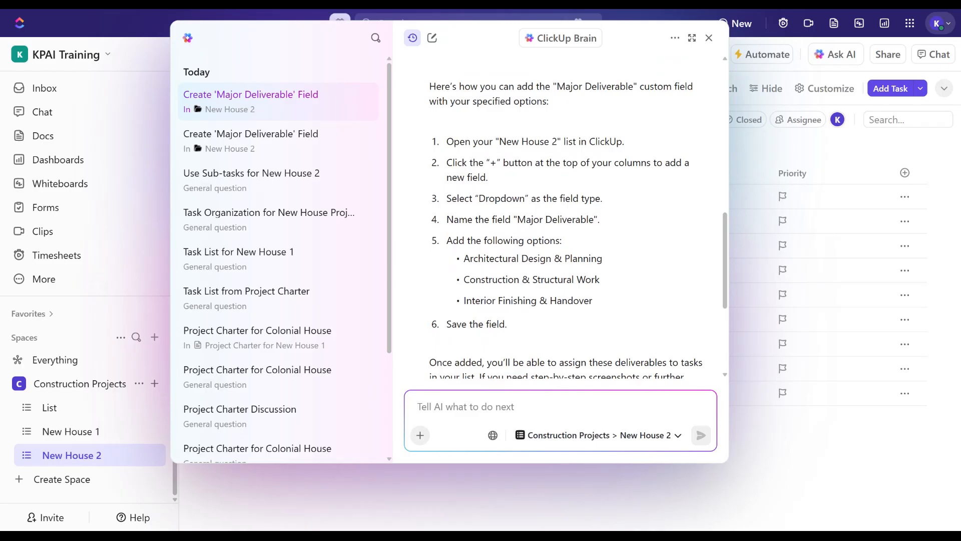
Move the AI chat aside and start a new AI Custom Dropdown field in the New House 2 list, named "Major Deliverable".
{"action": "left_click_drag", "start_coordinate": [467, 34], "coordinate": [309, 96]}
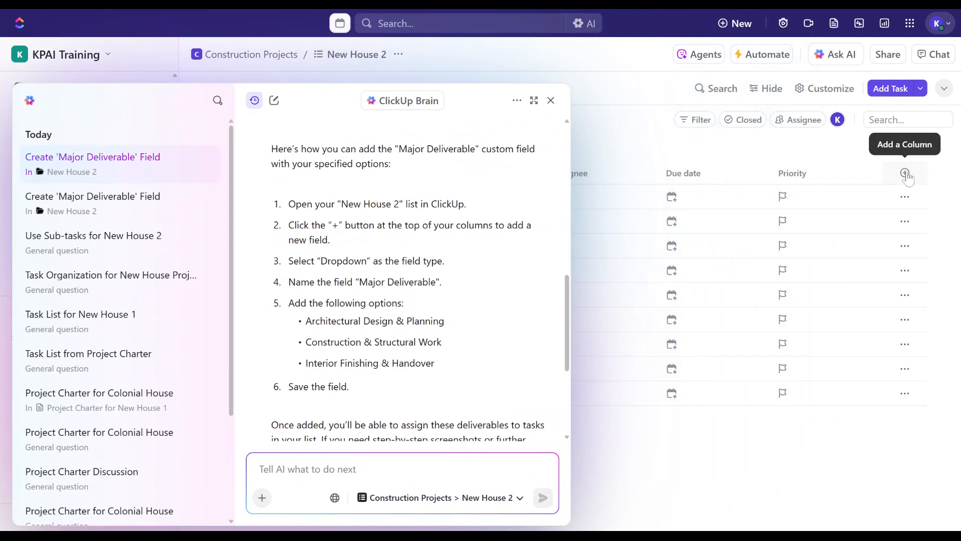
{"action": "left_click", "coordinate": [905, 174]}
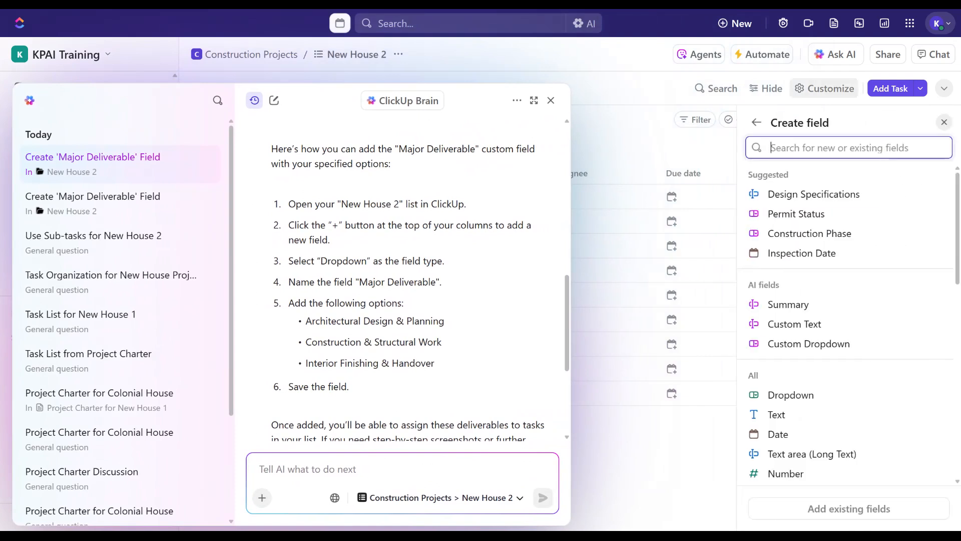
{"action": "left_click", "coordinate": [833, 344]}
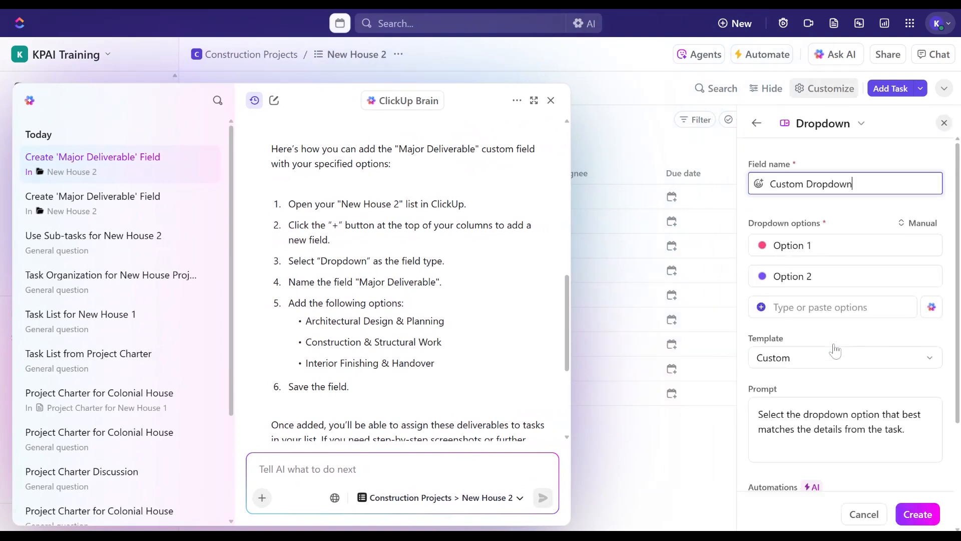
{"action": "left_click_drag", "start_coordinate": [855, 186], "coordinate": [746, 187]}
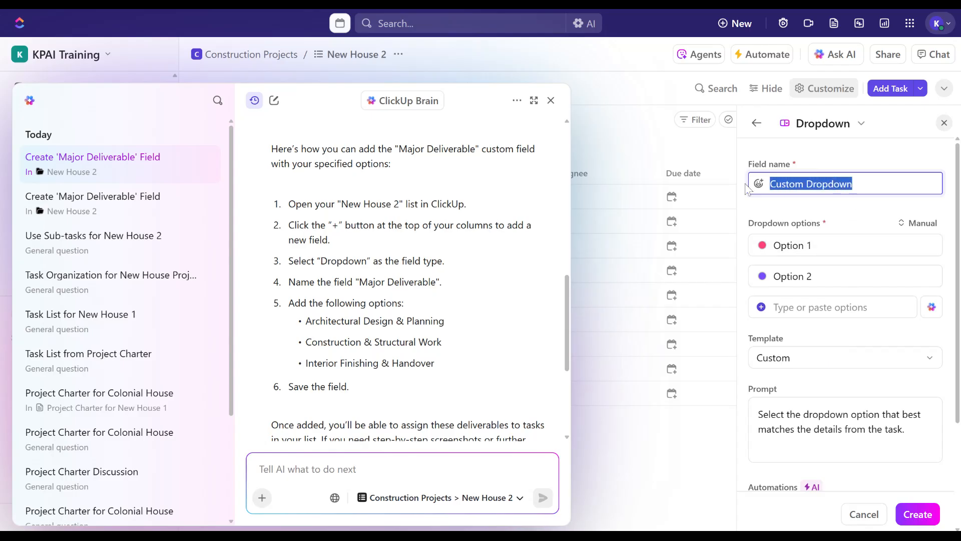
{"action": "type", "text": "Major D"}
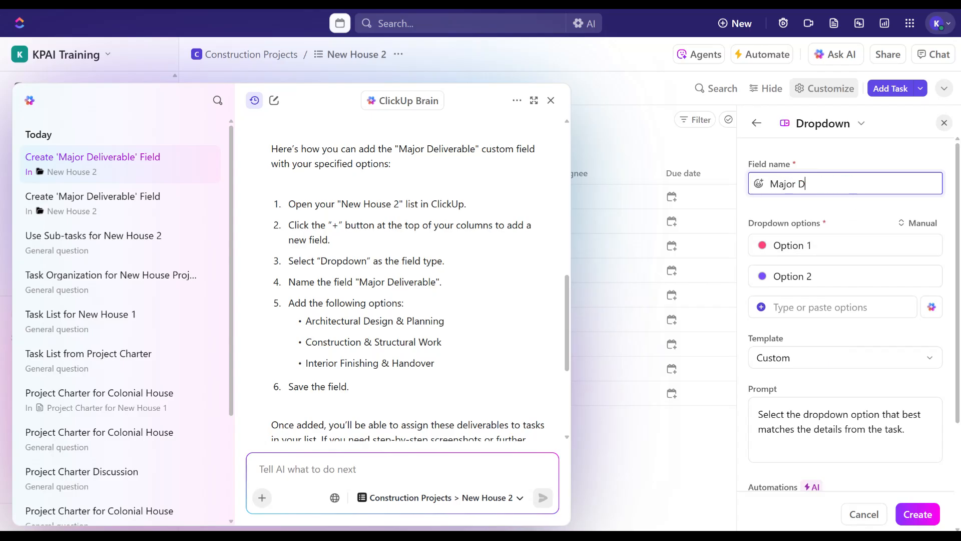
{"action": "type", "text": "eliverable"}
Copy "Architectural Design & Planning" from the AI reply into the field's first dropdown option, keeping the unsaved changes.
{"action": "left_click_drag", "start_coordinate": [305, 320], "coordinate": [535, 327]}
{"action": "key", "text": "ctrl+c"}
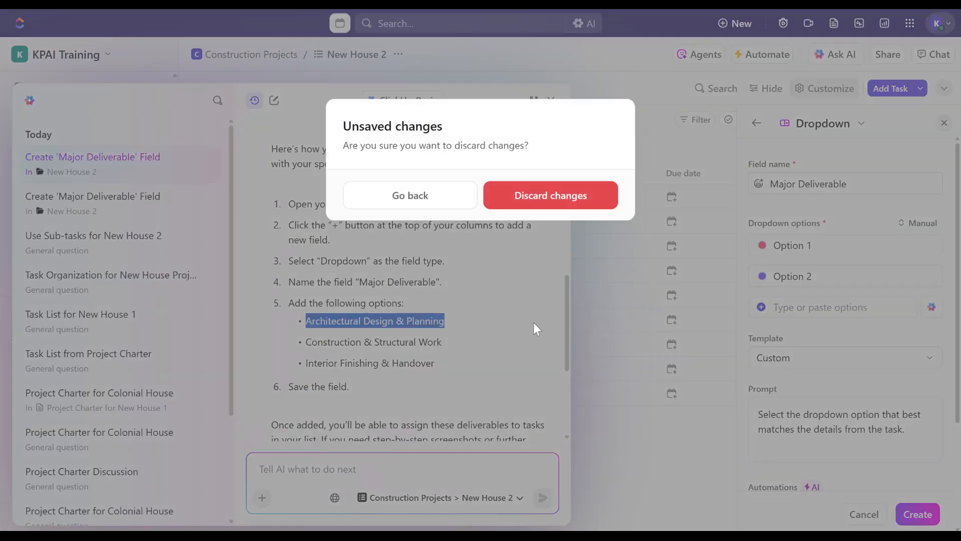
{"action": "left_click", "coordinate": [422, 200]}
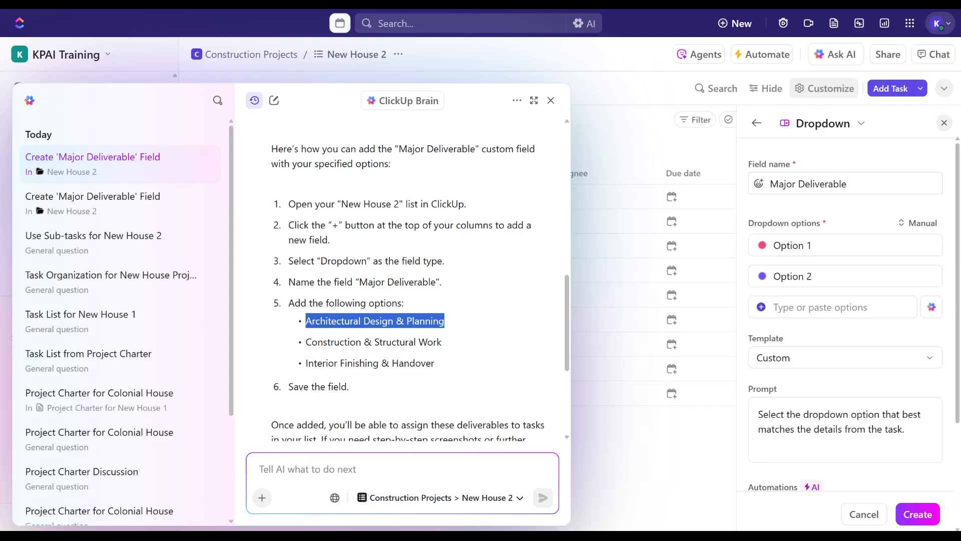
{"action": "left_click", "coordinate": [816, 245]}
{"action": "key", "text": "ctrl+a"}
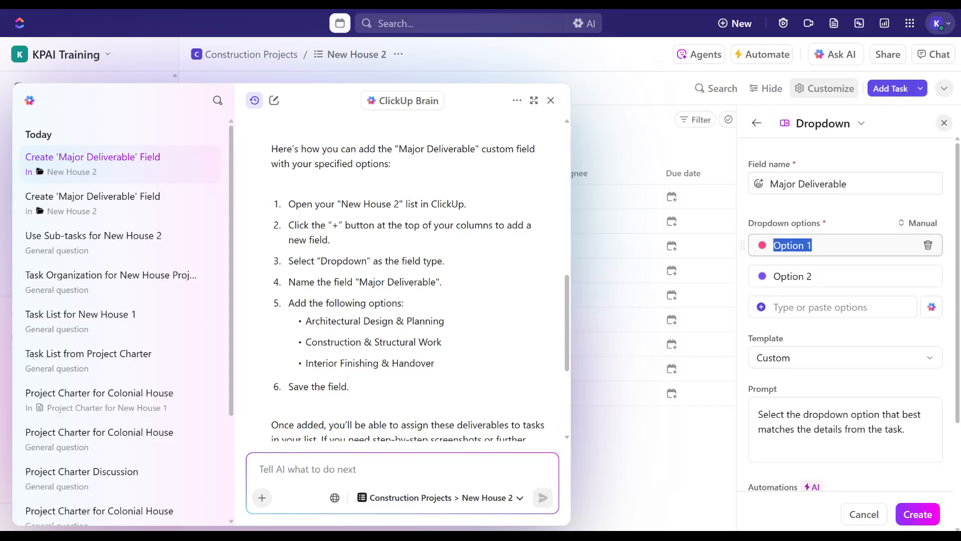
{"action": "key", "text": "ctrl+v"}
Replace the second dropdown option with "Construction & Structural Work" copied from the AI reply, keeping the unsaved changes.
{"action": "left_click_drag", "start_coordinate": [305, 342], "coordinate": [441, 342]}
{"action": "key", "text": "ctrl+c"}
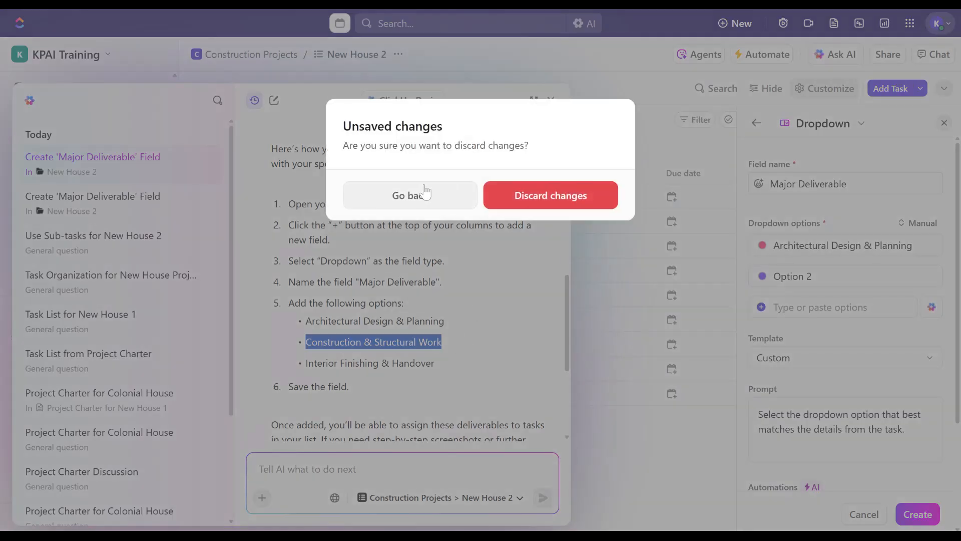
{"action": "left_click", "coordinate": [429, 193]}
{"action": "left_click_drag", "start_coordinate": [816, 276], "coordinate": [765, 276]}
{"action": "key", "text": "ctrl+a"}
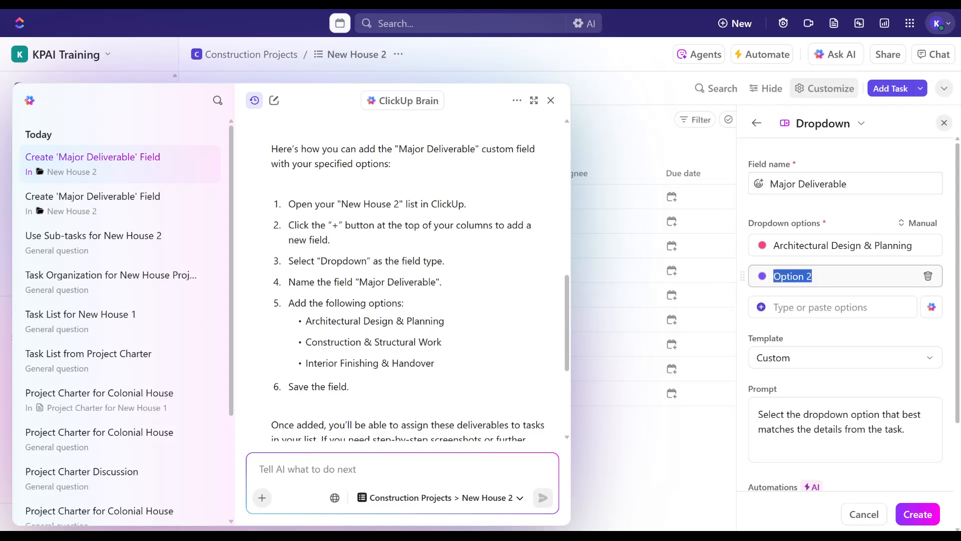
{"action": "key", "text": "ctrl+v"}
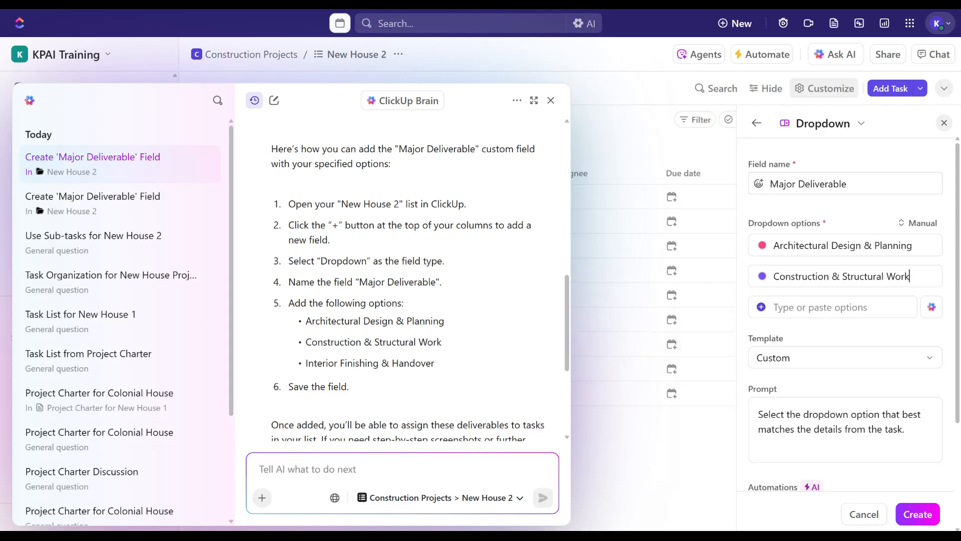
Add a third dropdown option, "Interior Finishing & Handover", copied from the AI reply, keeping the unsaved changes.
{"action": "left_click_drag", "start_coordinate": [305, 363], "coordinate": [435, 364]}
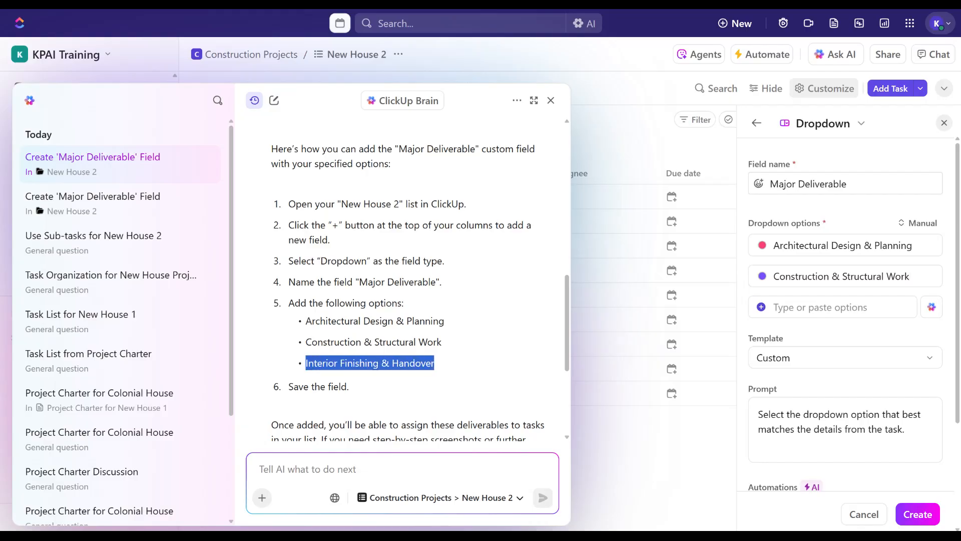
{"action": "left_click", "coordinate": [438, 195]}
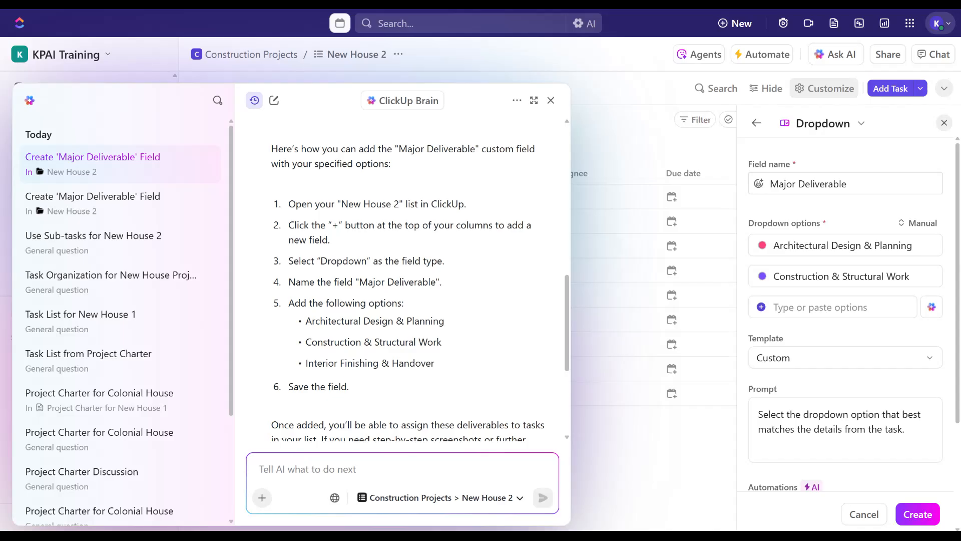
{"action": "left_click_drag", "start_coordinate": [305, 363], "coordinate": [434, 364]}
{"action": "key", "text": "ctrl+c"}
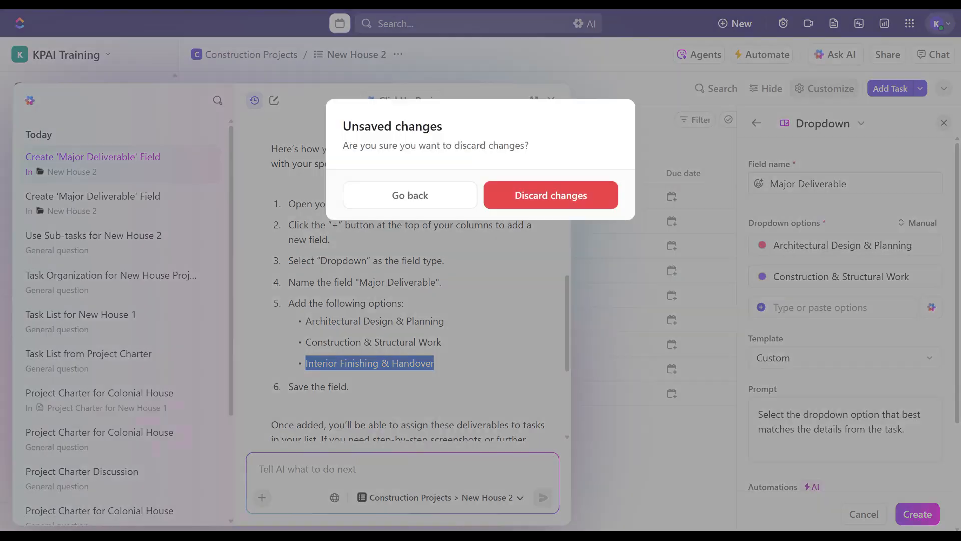
{"action": "left_click", "coordinate": [441, 198]}
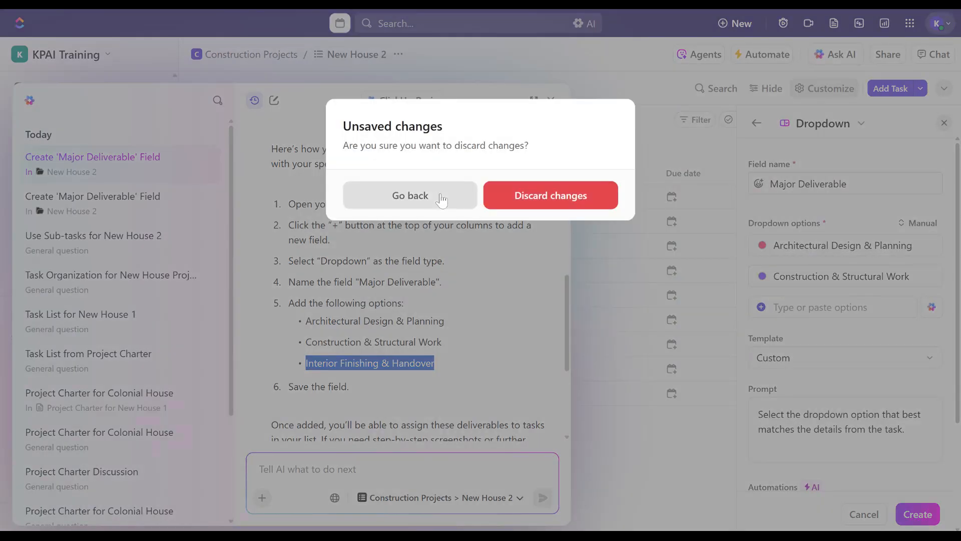
{"action": "left_click", "coordinate": [820, 307]}
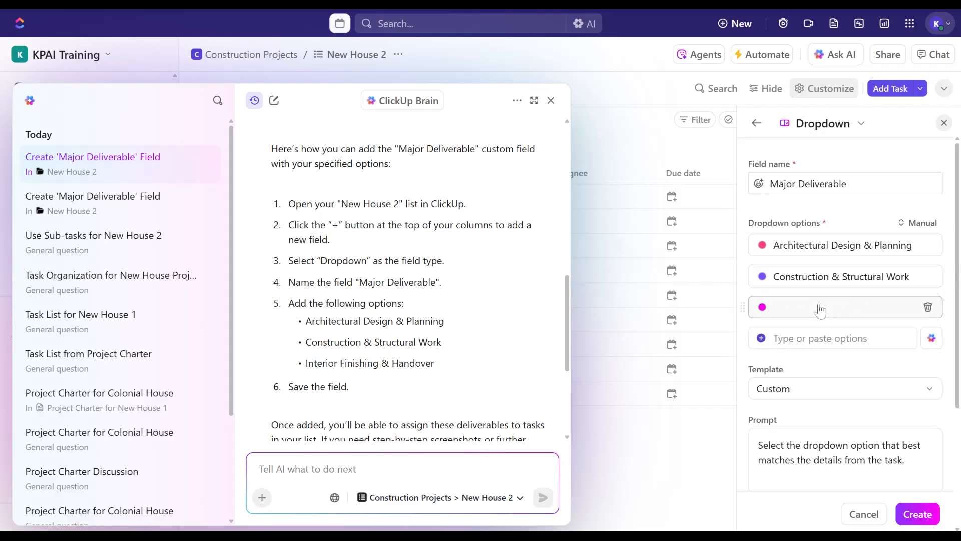
{"action": "key", "text": "ctrl+v"}
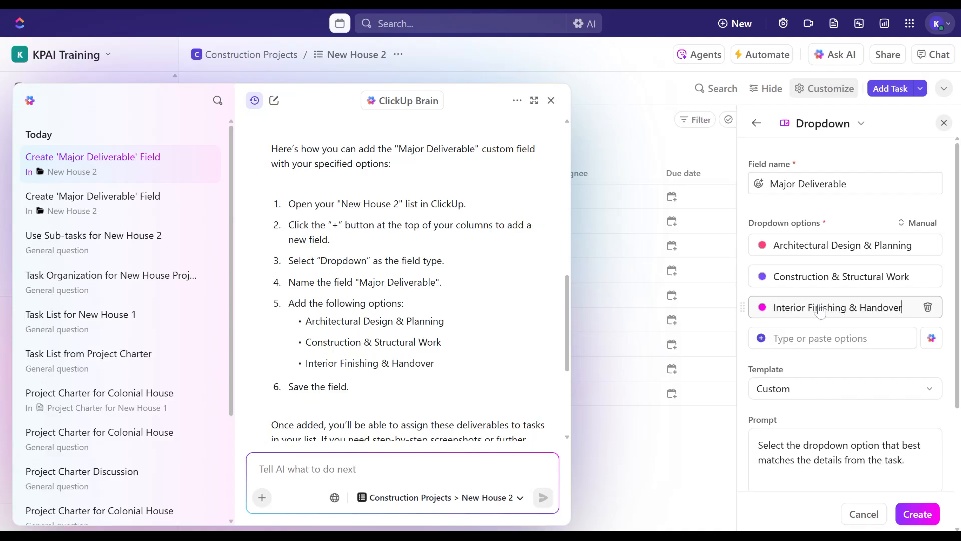
Close the AI chat without discarding the field, create the Major Deliverable field, and dismiss the automation notification.
{"action": "left_click", "coordinate": [550, 101]}
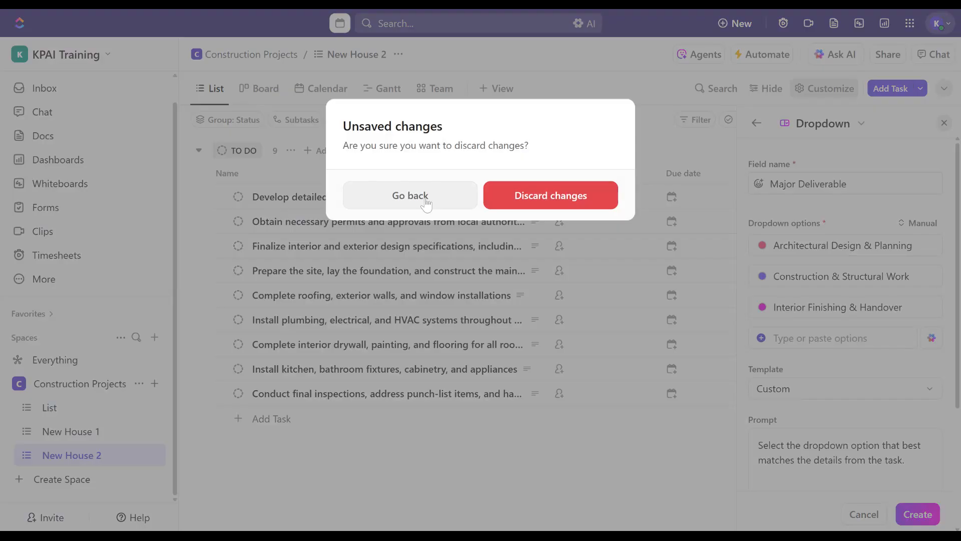
{"action": "left_click", "coordinate": [426, 203]}
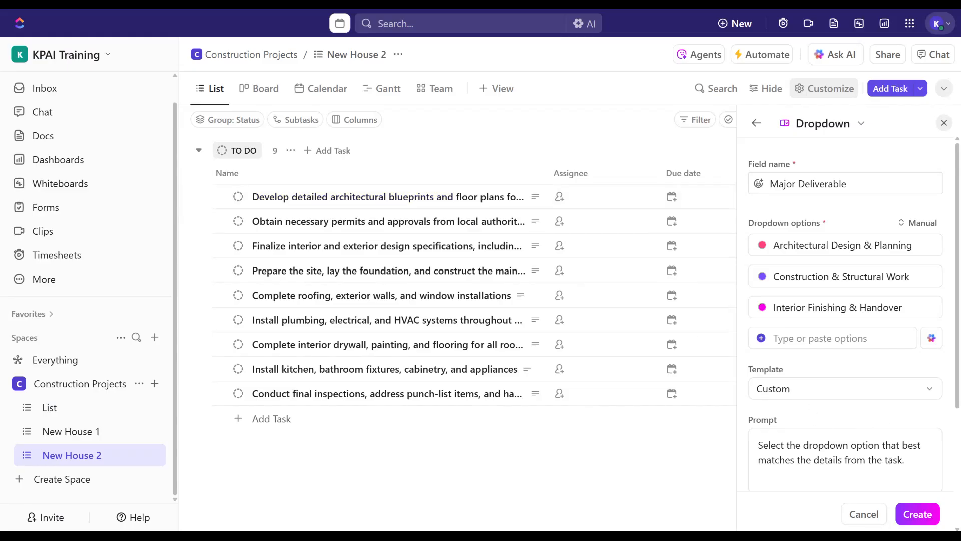
{"action": "left_click", "coordinate": [917, 514]}
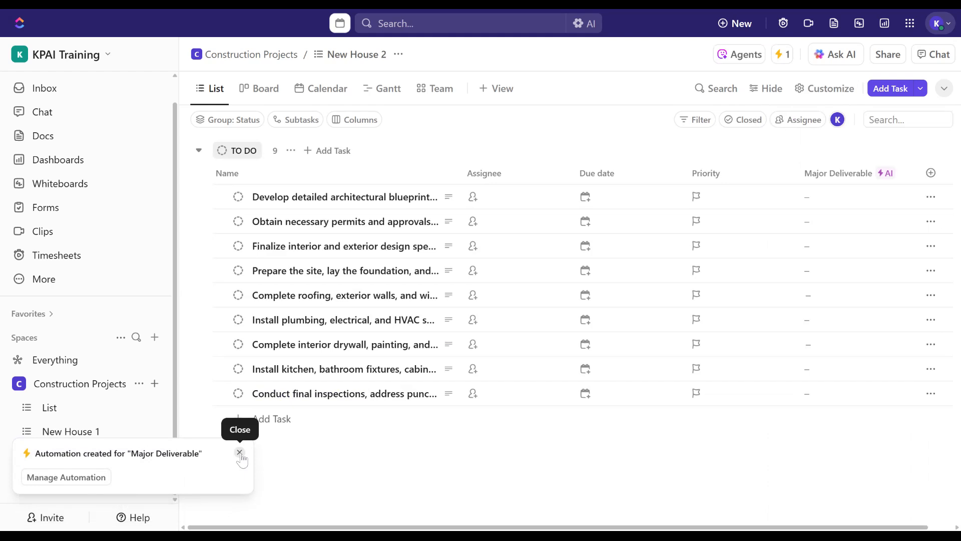
{"action": "left_click", "coordinate": [240, 453]}
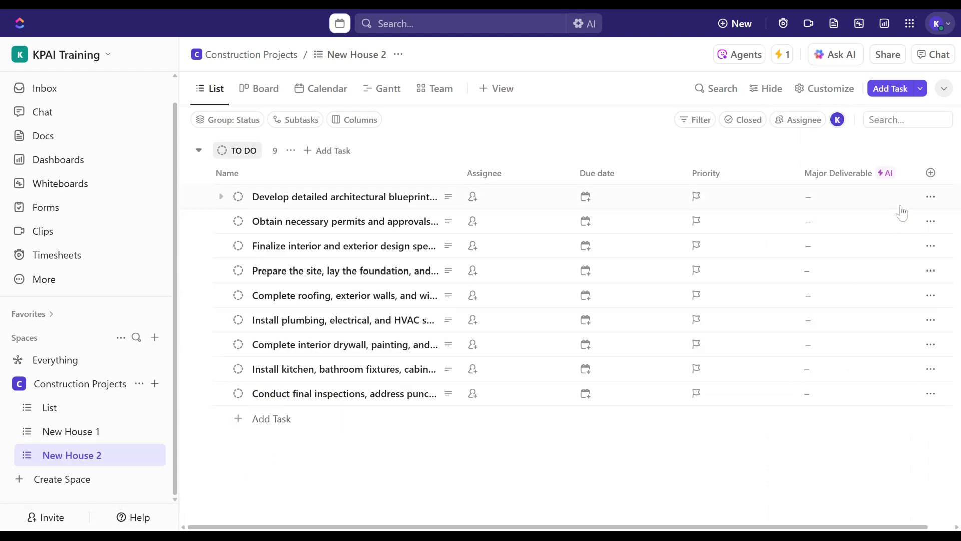
Check the first task's Major Deliverable choices and the Construction Projects overview, and return to the New House 2 list.
{"action": "left_click", "coordinate": [848, 203]}
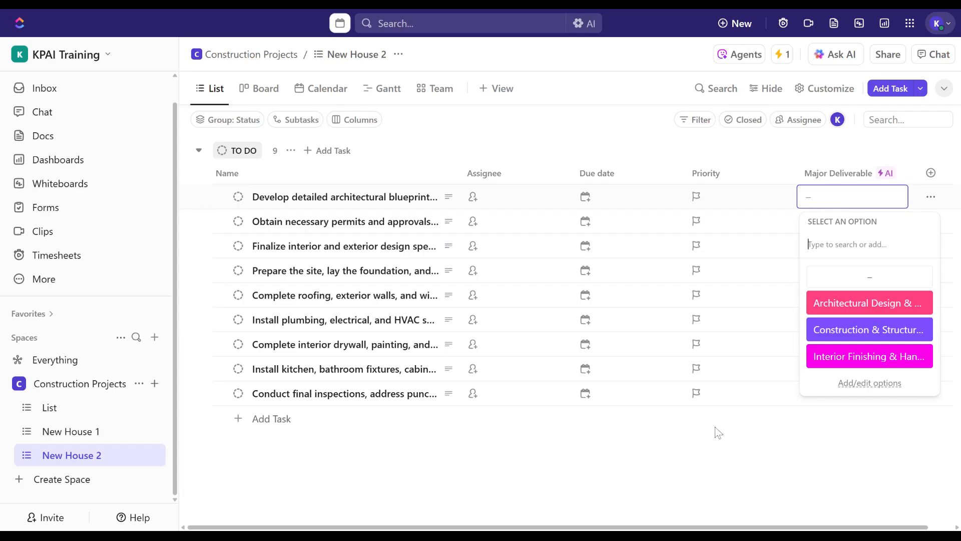
{"action": "left_click", "coordinate": [718, 474]}
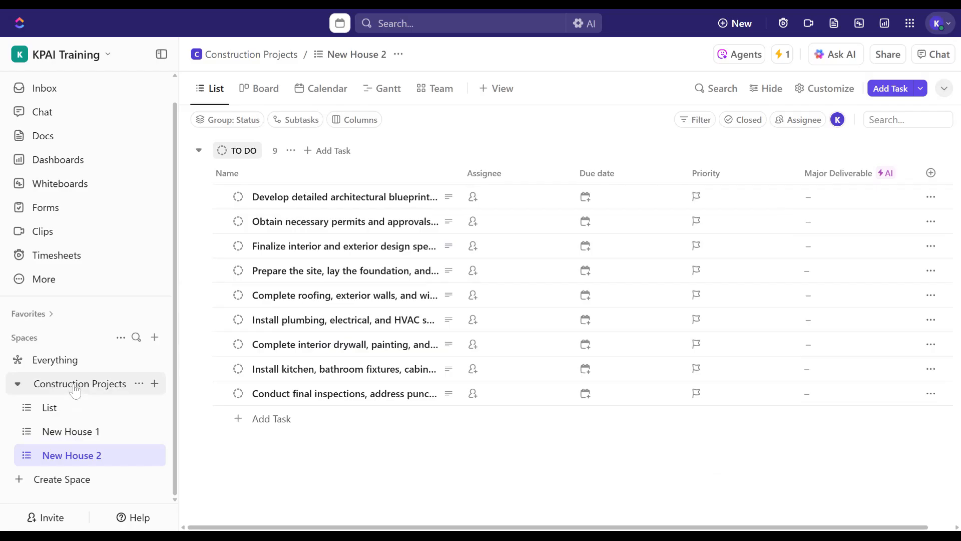
{"action": "left_click", "coordinate": [75, 385]}
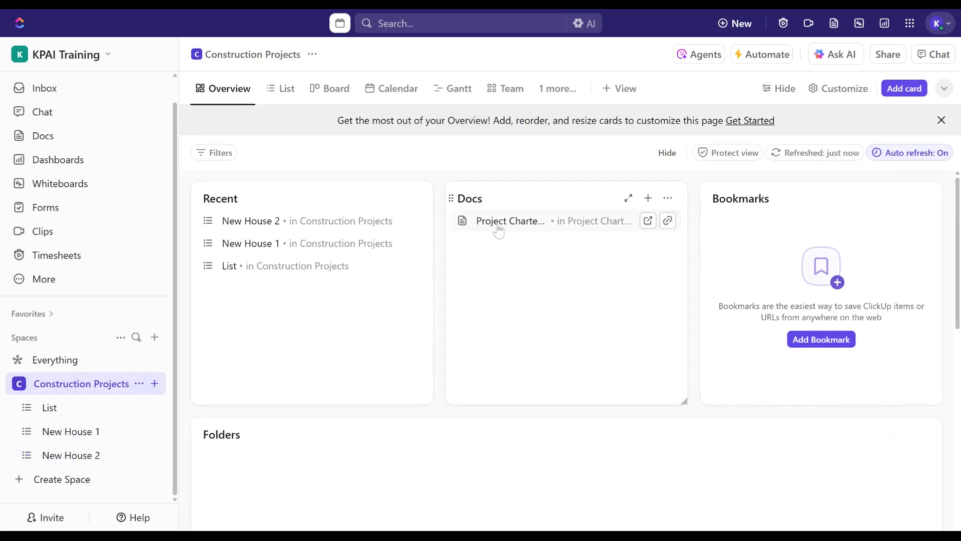
{"action": "left_click", "coordinate": [87, 456]}
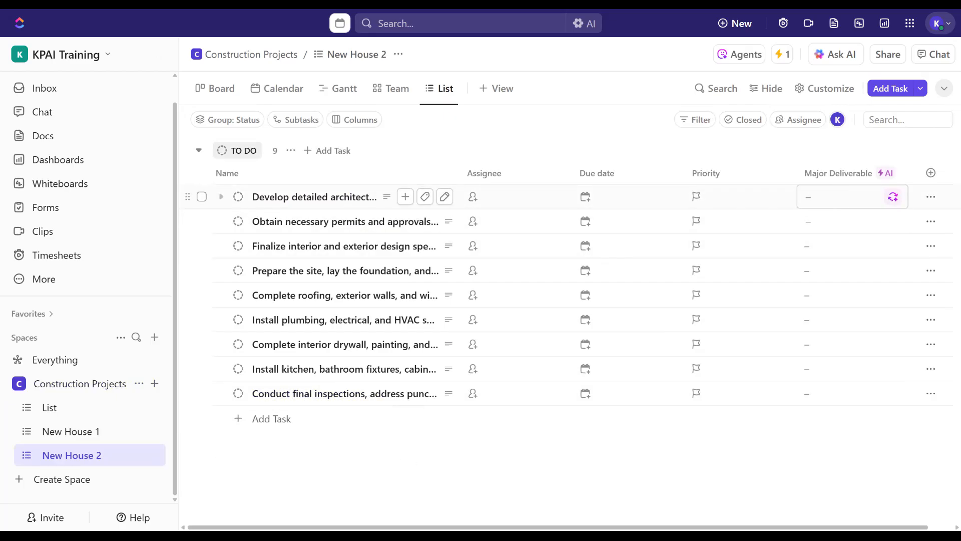
Set Major Deliverable to "Architectural Design & Planning" for the blueprints, permits and design specifications tasks.
{"action": "left_click", "coordinate": [850, 199]}
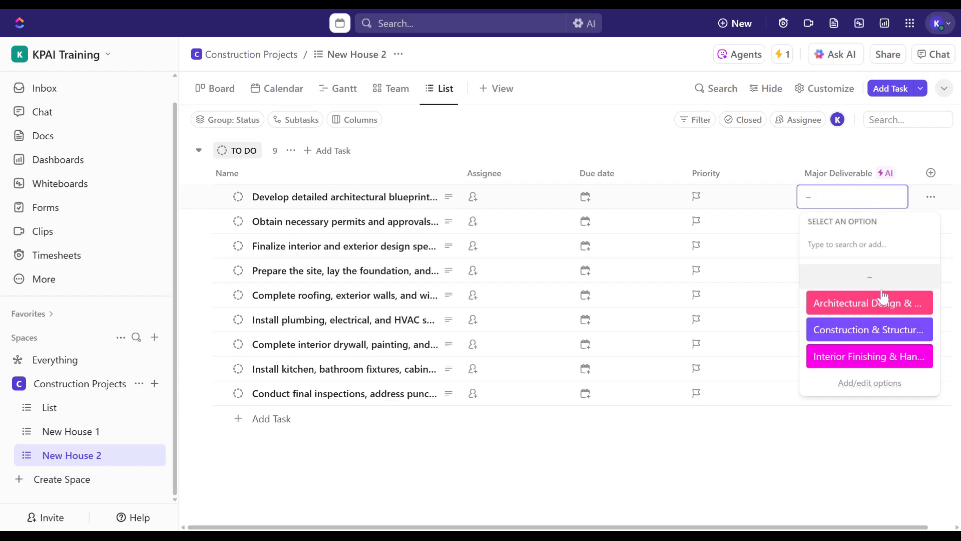
{"action": "left_click", "coordinate": [878, 304]}
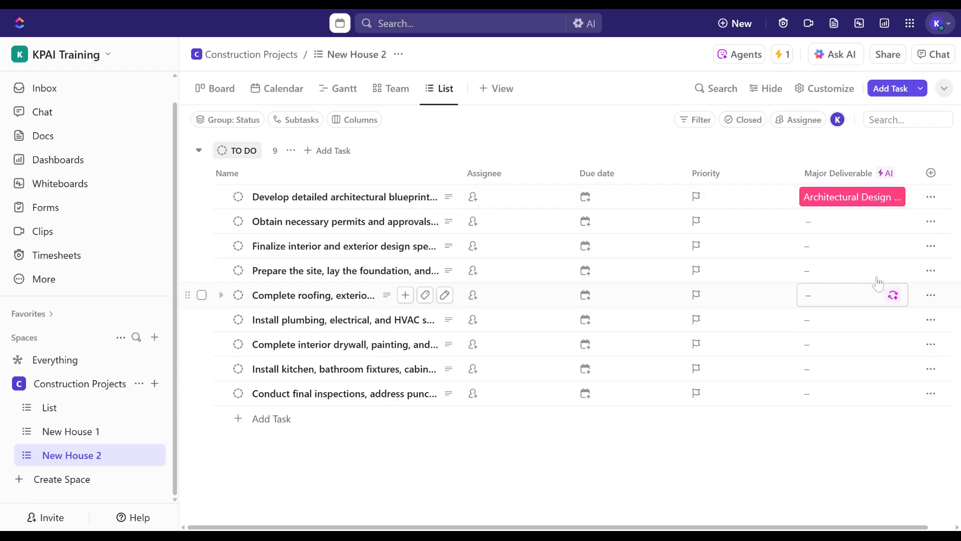
{"action": "left_click", "coordinate": [850, 224]}
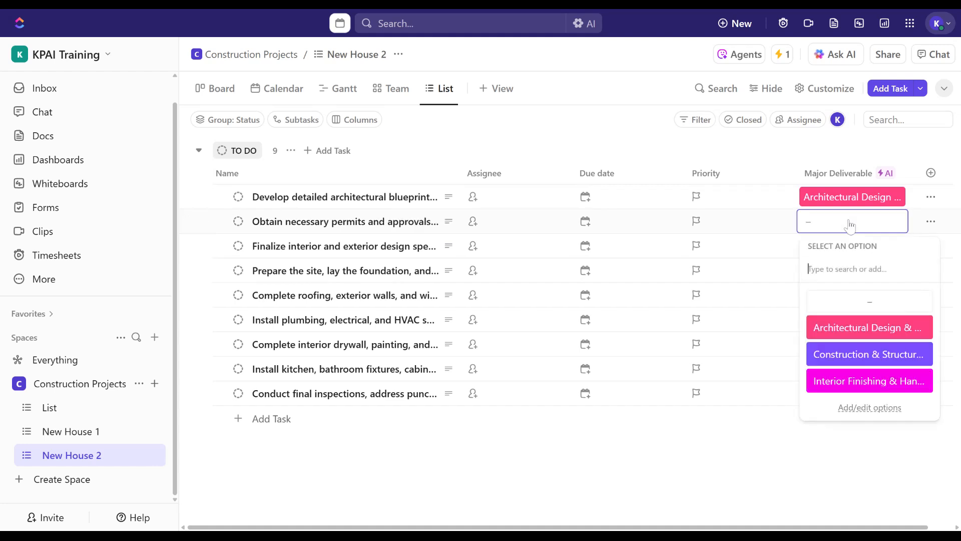
{"action": "left_click", "coordinate": [856, 328]}
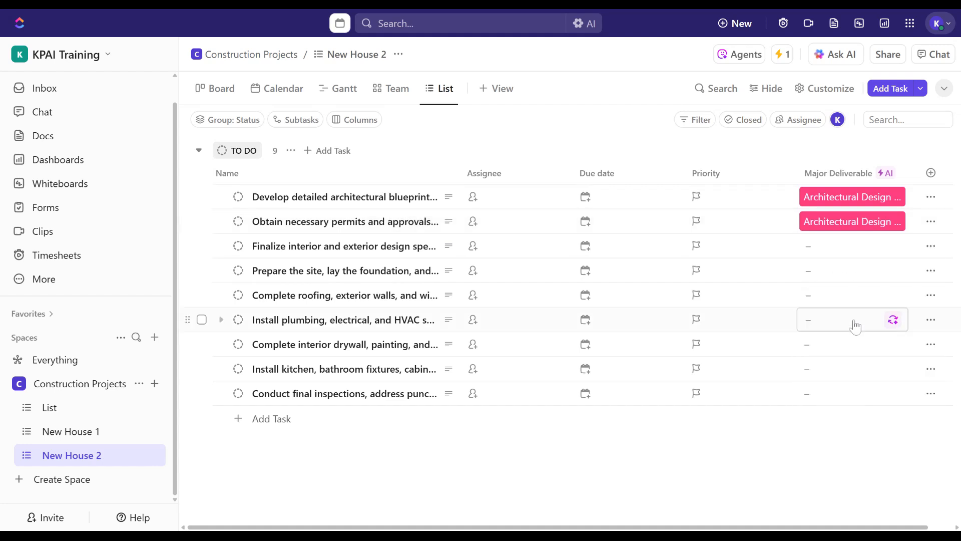
{"action": "left_click", "coordinate": [836, 251]}
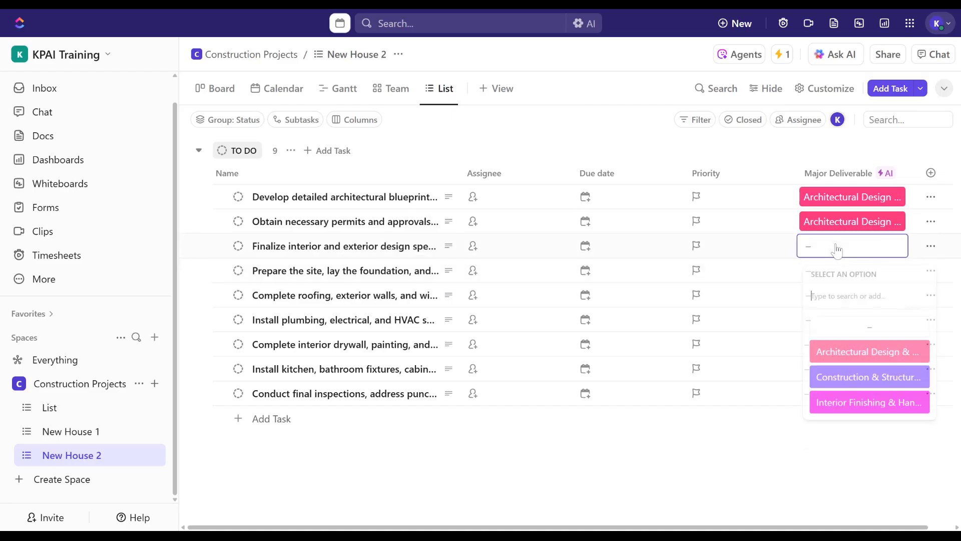
{"action": "left_click", "coordinate": [848, 346]}
Set Major Deliverable to "Construction & Structural Work" for the site preparation, roofing and plumbing/electrical/HVAC tasks.
{"action": "left_click", "coordinate": [843, 270]}
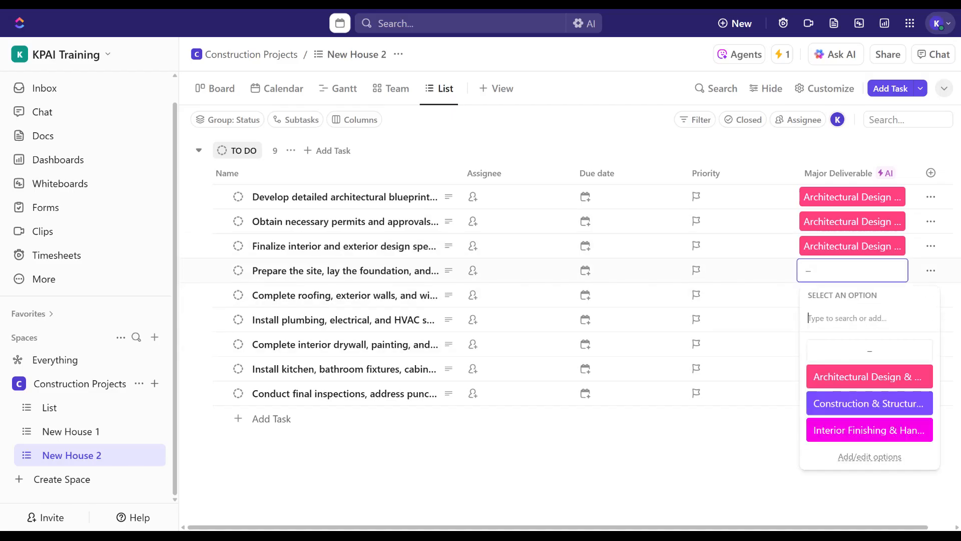
{"action": "left_click", "coordinate": [847, 404]}
{"action": "left_click", "coordinate": [844, 295]}
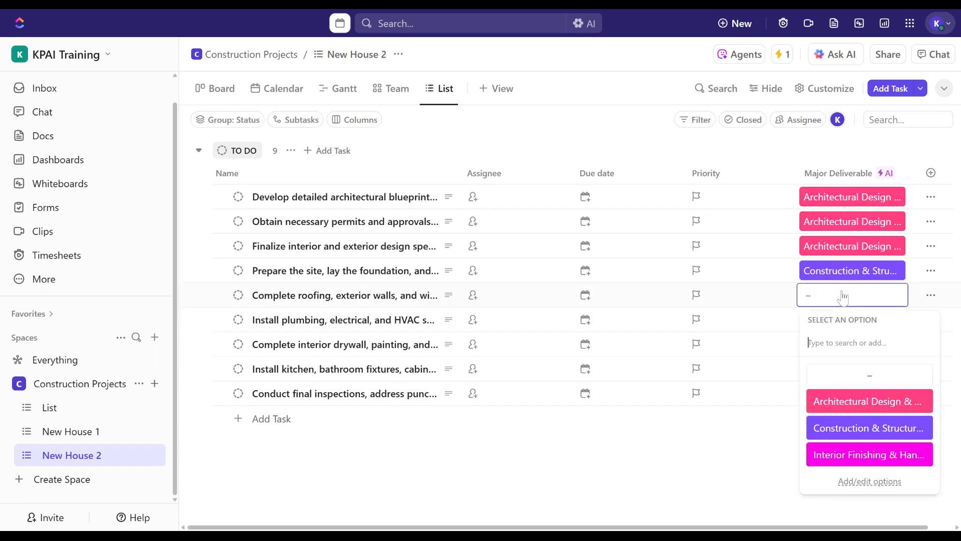
{"action": "left_click", "coordinate": [852, 429]}
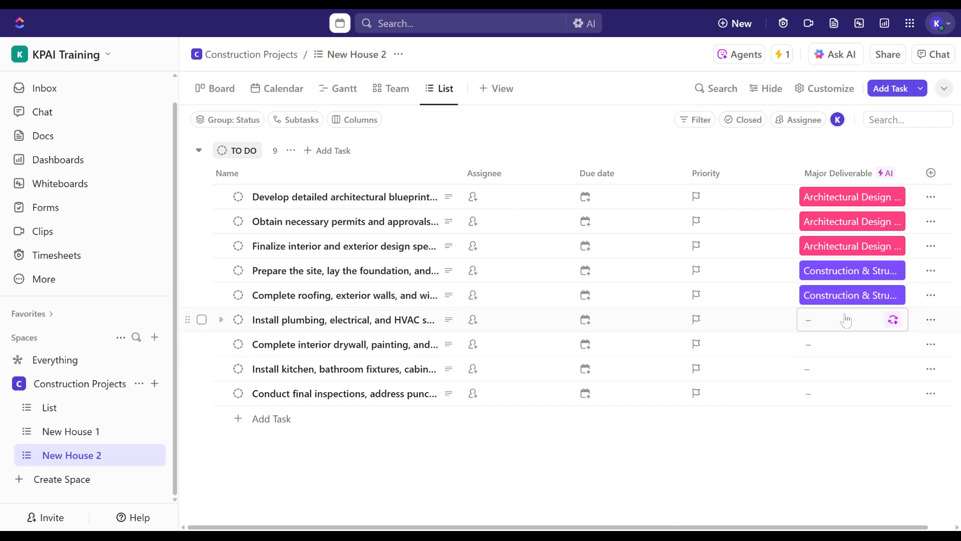
{"action": "left_click", "coordinate": [846, 320]}
{"action": "left_click", "coordinate": [857, 452]}
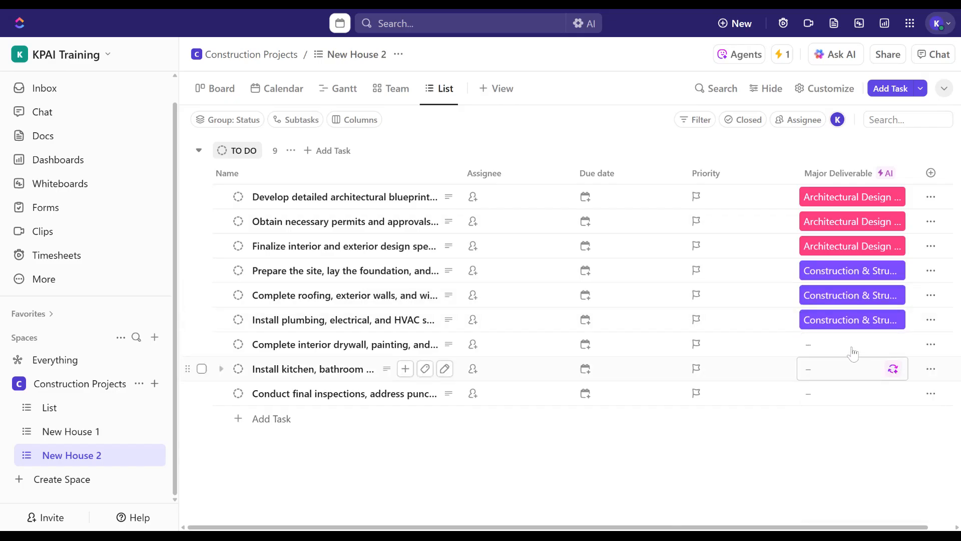
Set Major Deliverable to "Interior Finishing & Handover" for the interior drywall, kitchen and bathroom, and final inspections tasks.
{"action": "left_click", "coordinate": [847, 346]}
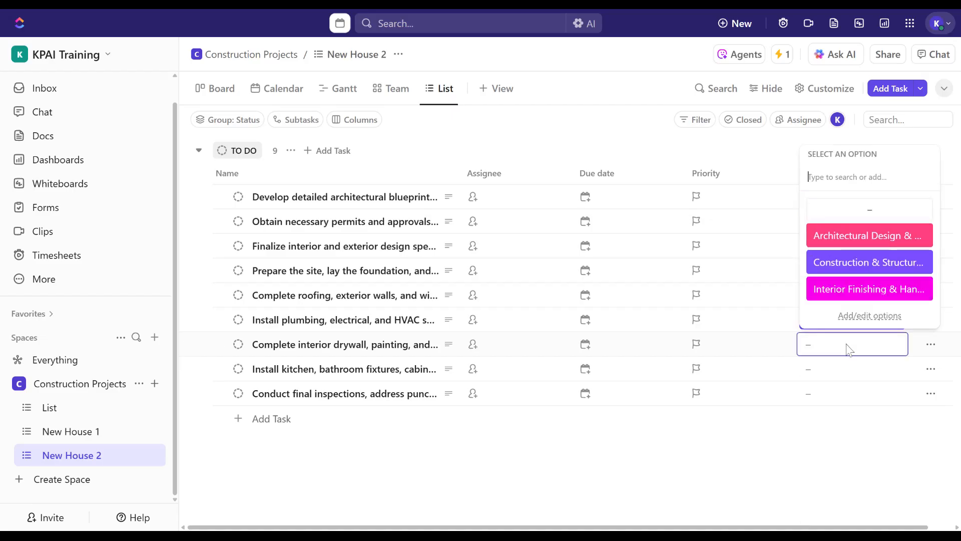
{"action": "left_click", "coordinate": [847, 294]}
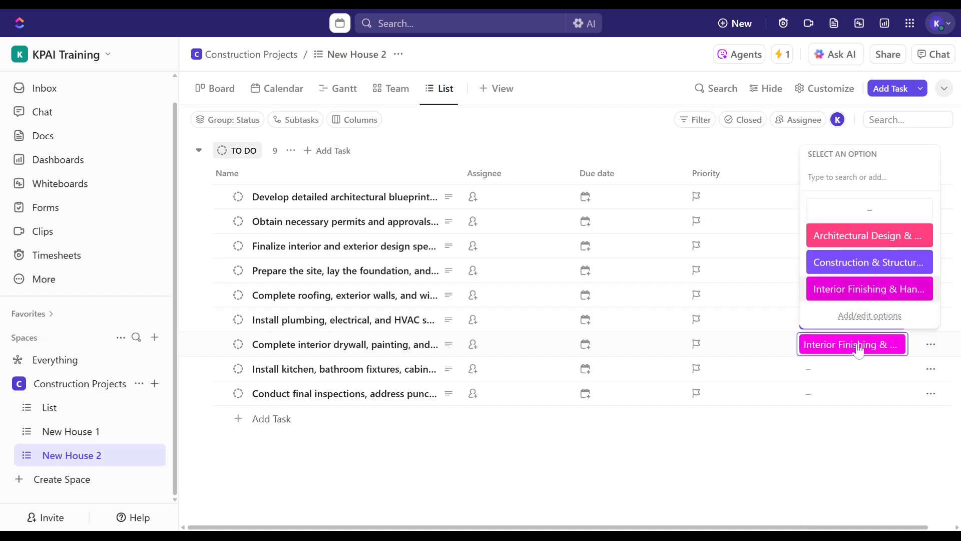
{"action": "left_click", "coordinate": [851, 369]}
{"action": "left_click", "coordinate": [850, 314]}
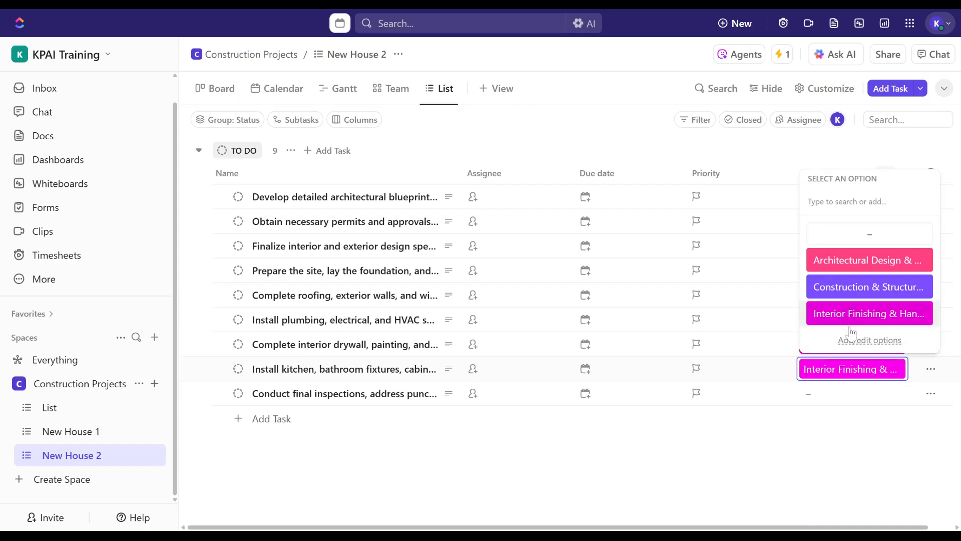
{"action": "left_click", "coordinate": [851, 393]}
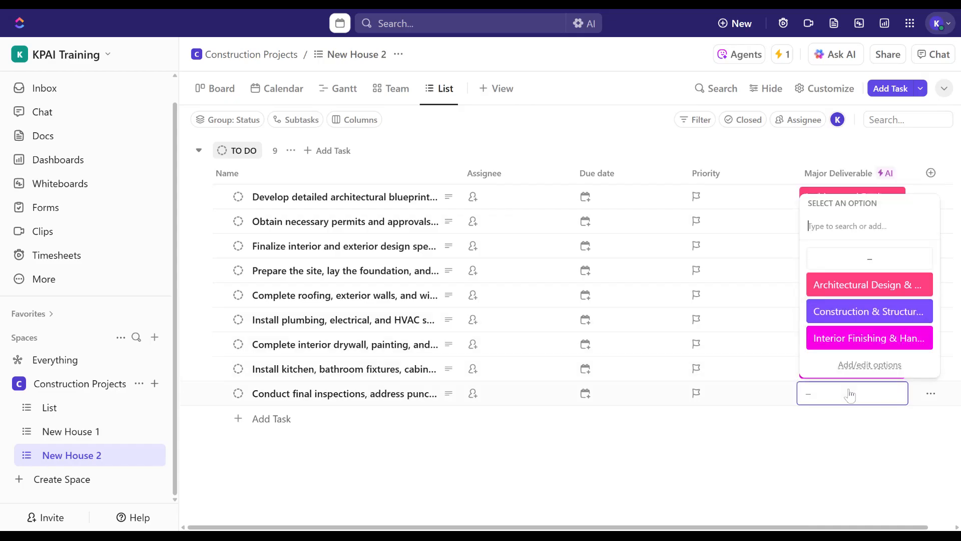
{"action": "left_click", "coordinate": [853, 339]}
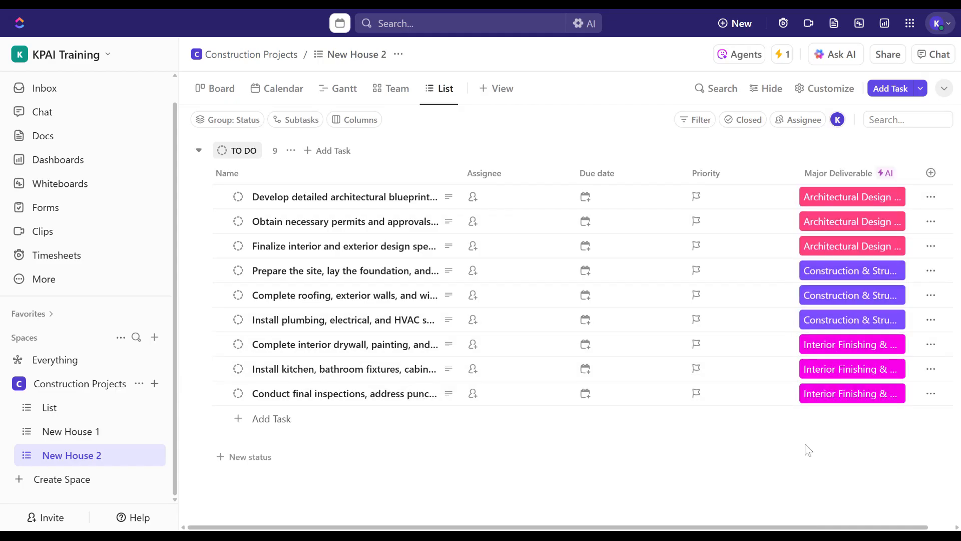